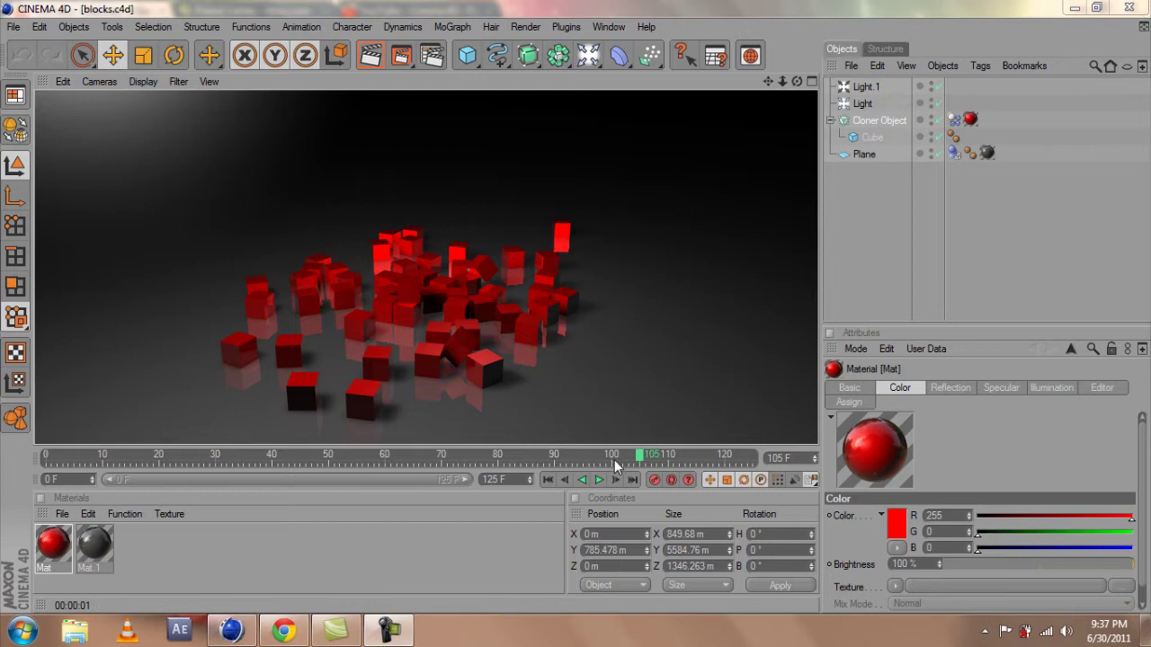
Play the scattered red blocks animation and stop it near the end of the timeline
click(598, 480)
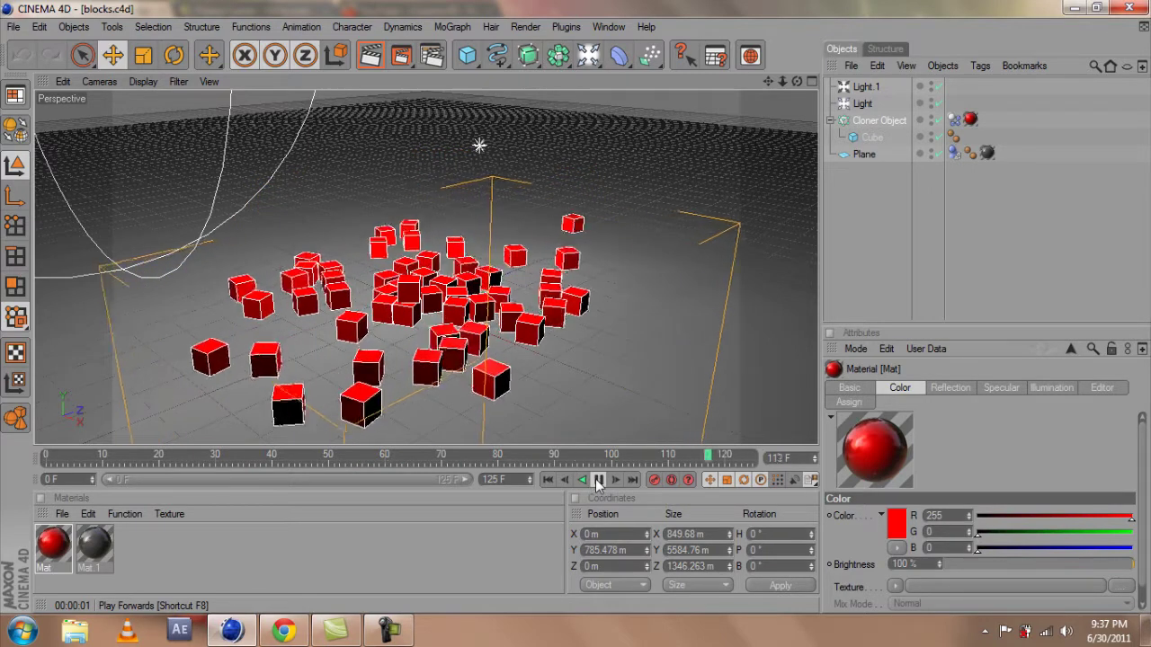
click(599, 480)
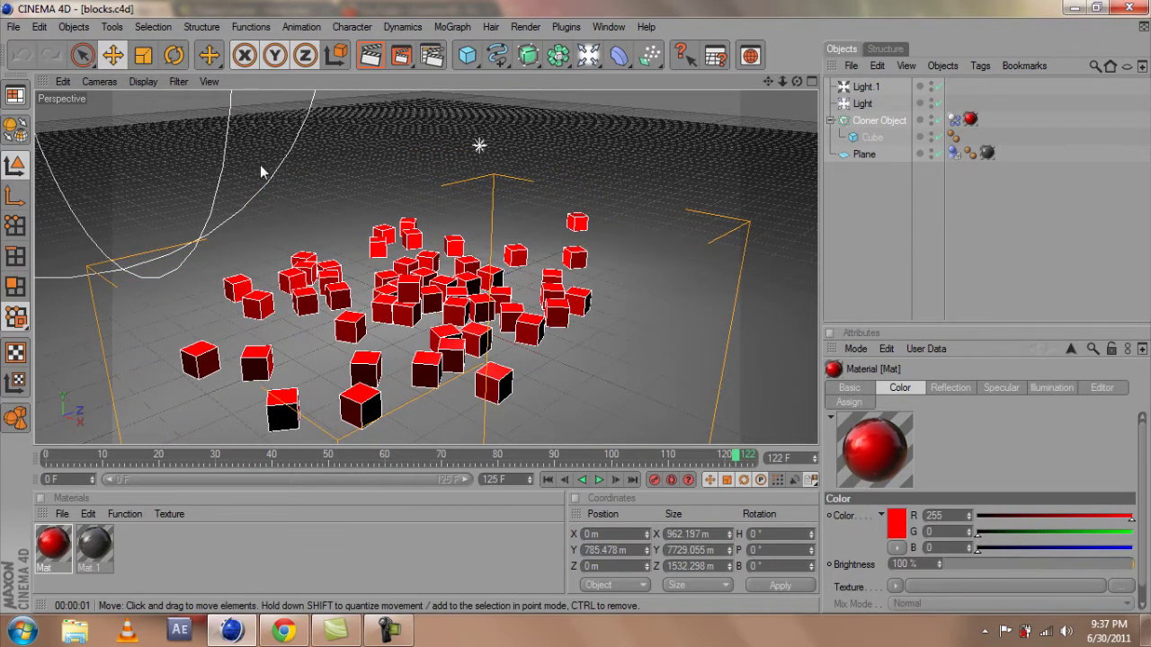
Create a new scene and add a Floor object to it
click(13, 26)
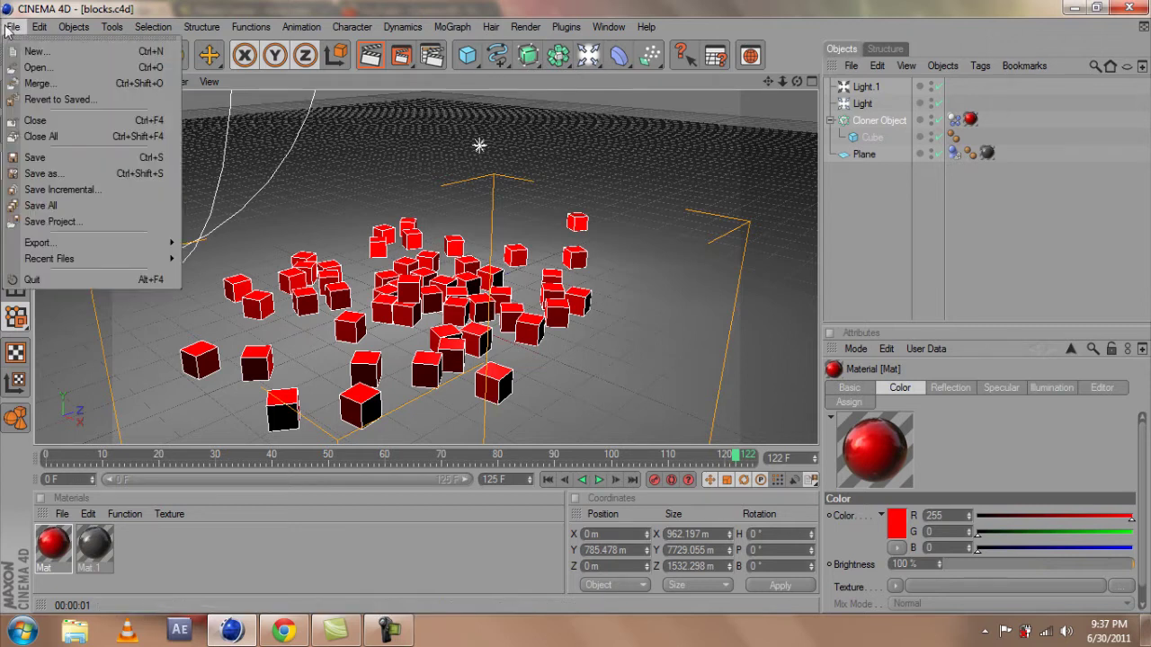
click(46, 54)
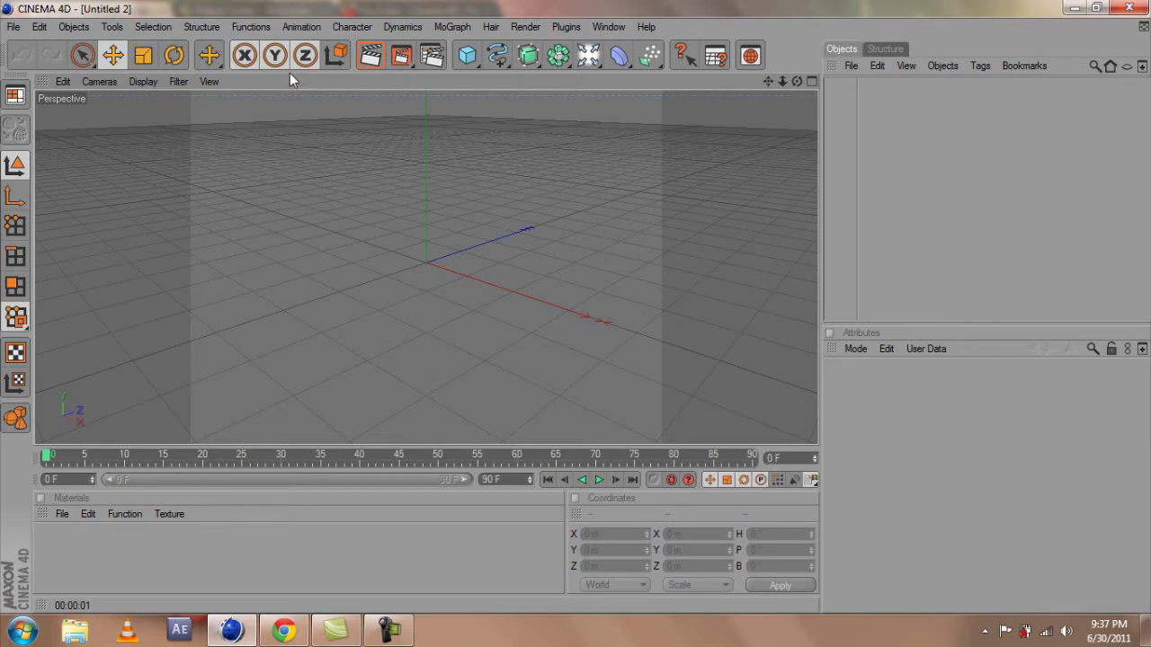
click(589, 57)
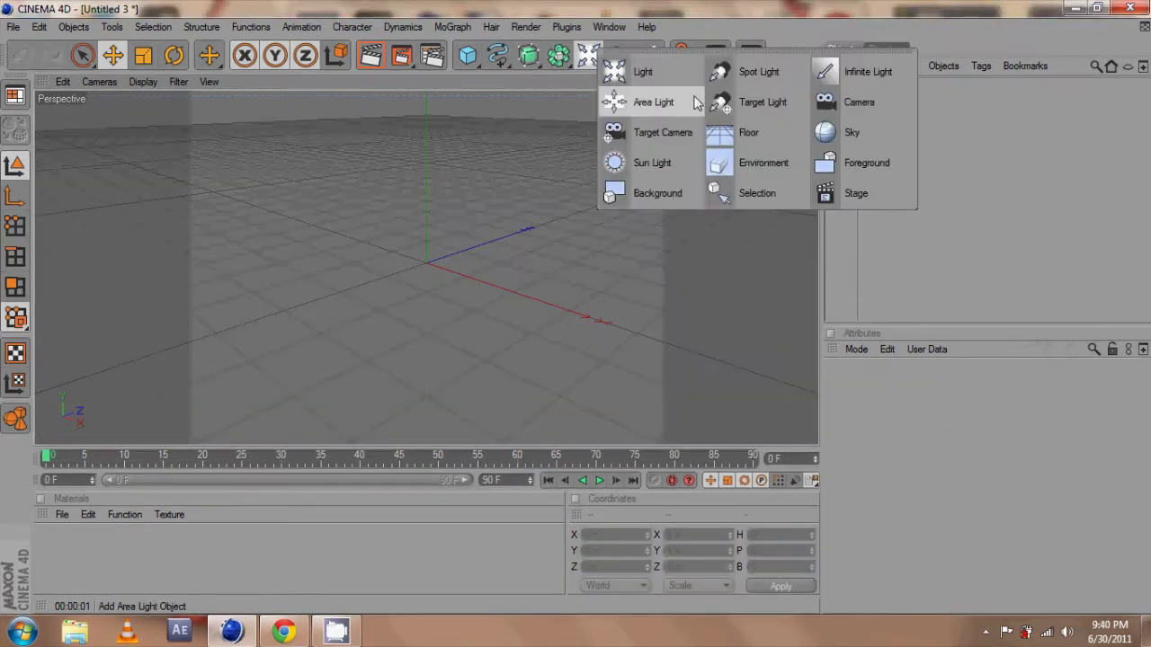
click(725, 133)
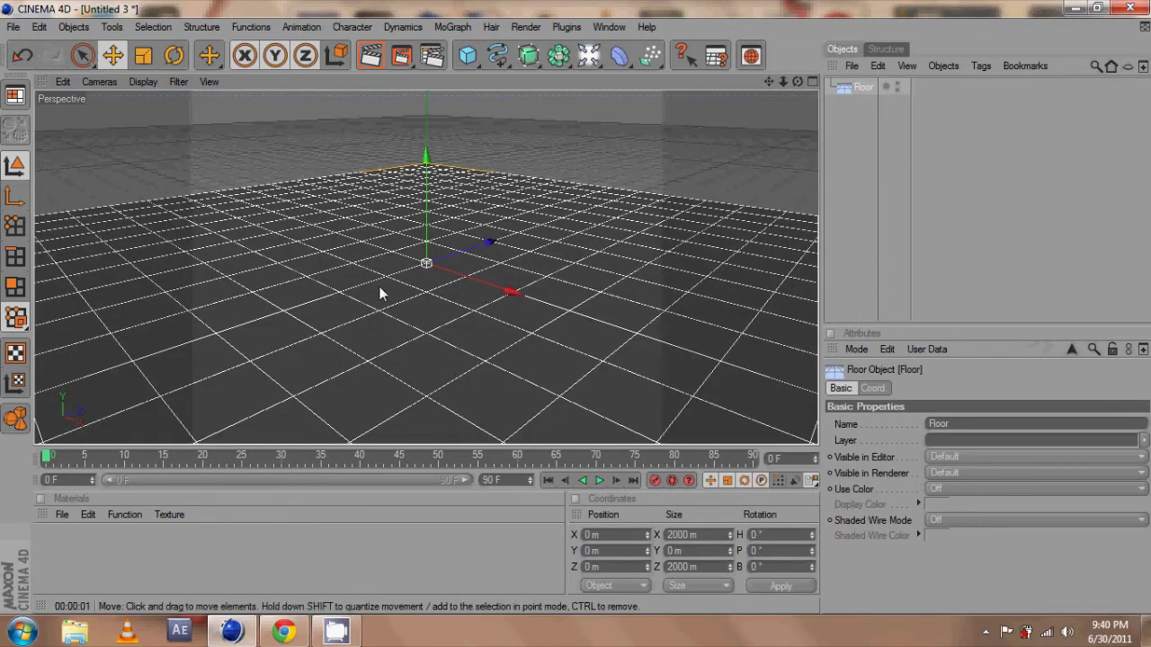
Render the view to preview the empty floor, then return to the editor view and clear the selection
click(370, 55)
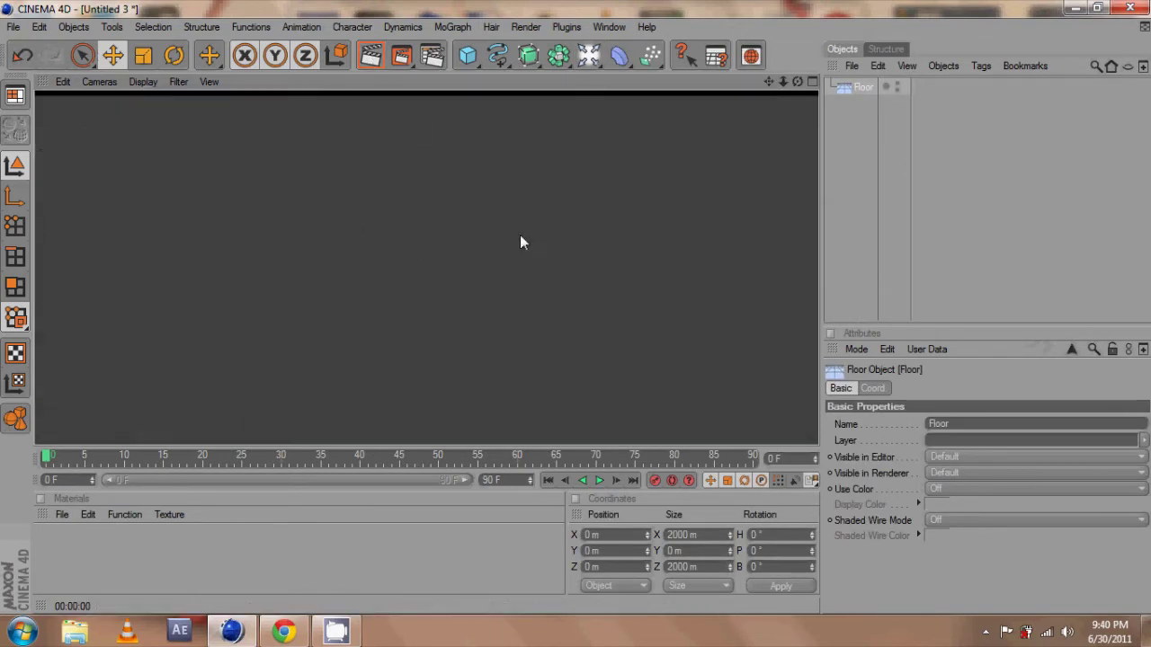
click(482, 190)
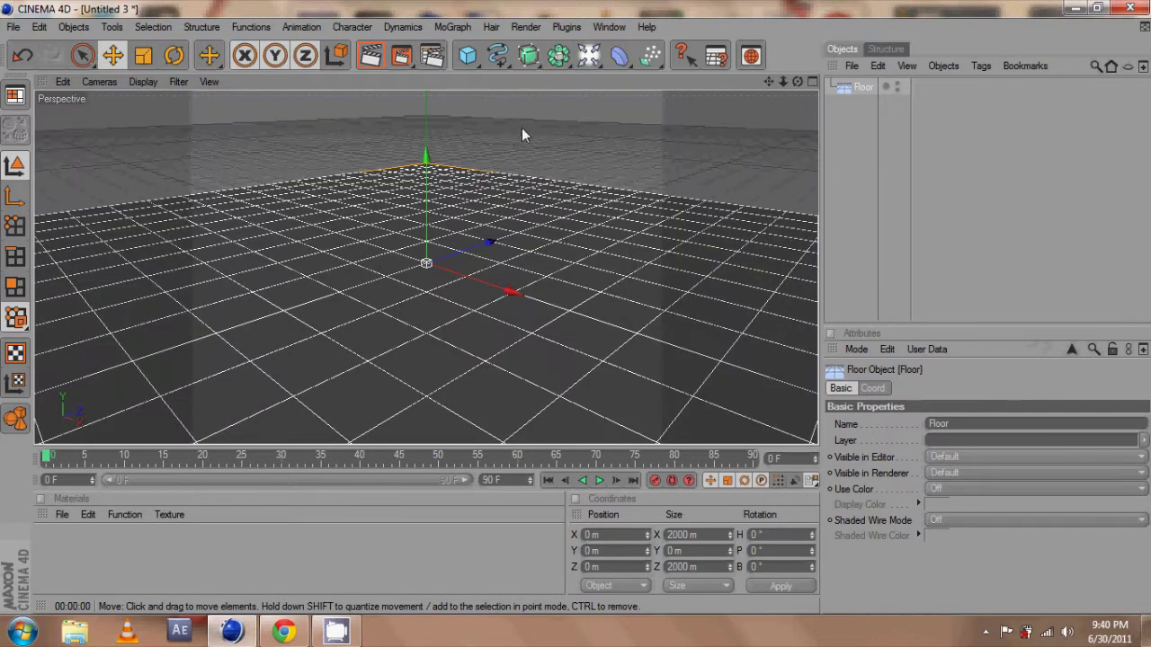
click(482, 143)
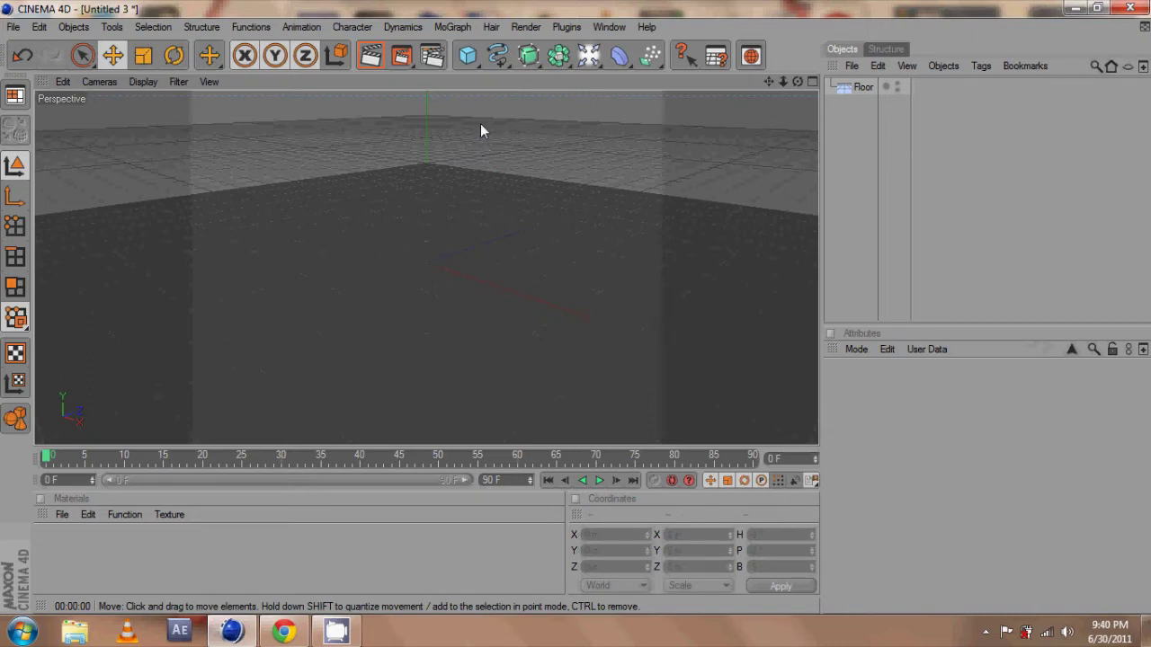
Add a cube and raise it above the floor to about 195 m in Y
click(465, 57)
click(496, 62)
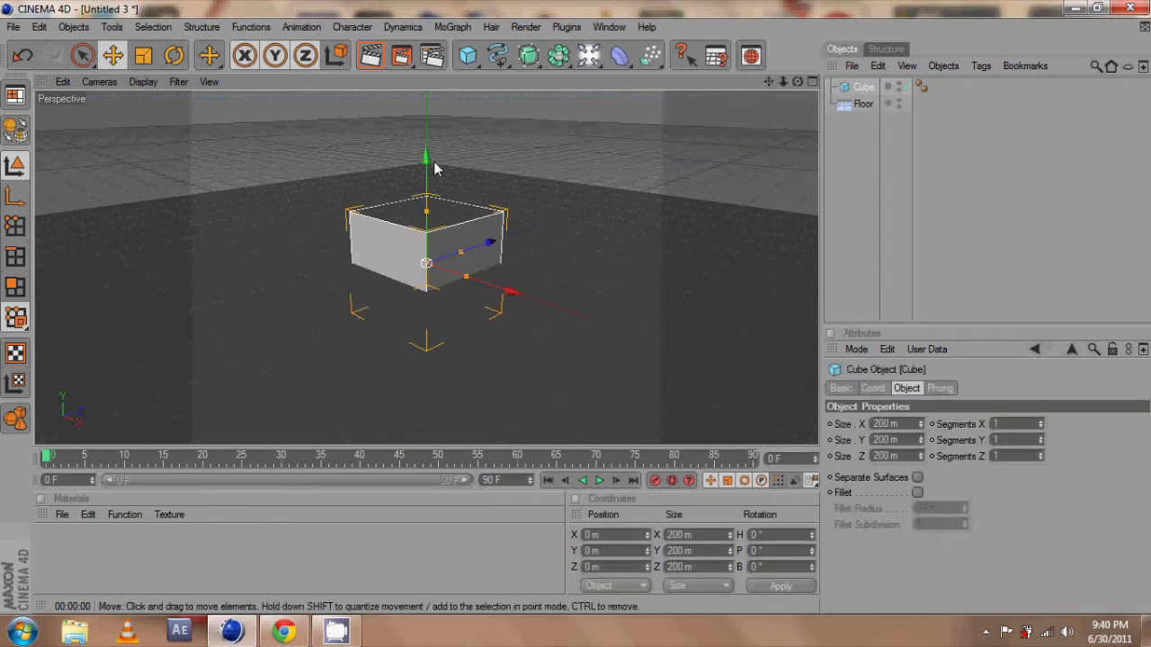
drag(434, 170, 578, 325)
scroll(311, 103, down, 3)
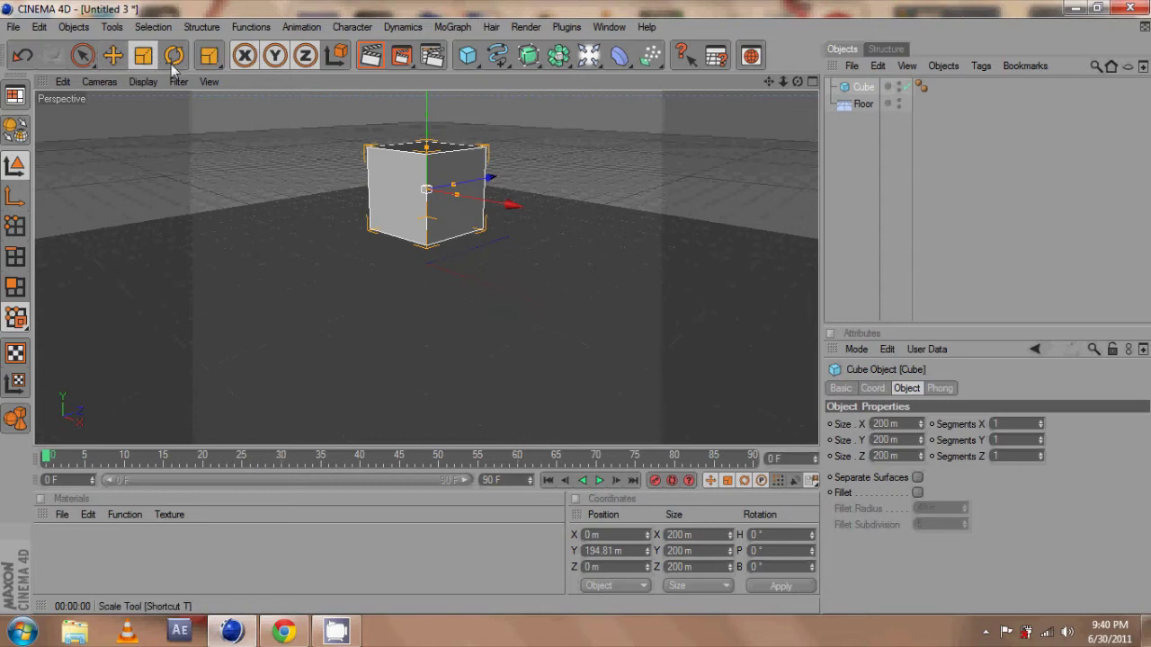
Scale the cube uniformly down to about 99 m per side
click(143, 56)
mouse_move(576, 307)
mouse_down()
mouse_move(560, 337)
mouse_move(578, 314)
mouse_up()
scroll(483, 115, up, 3)
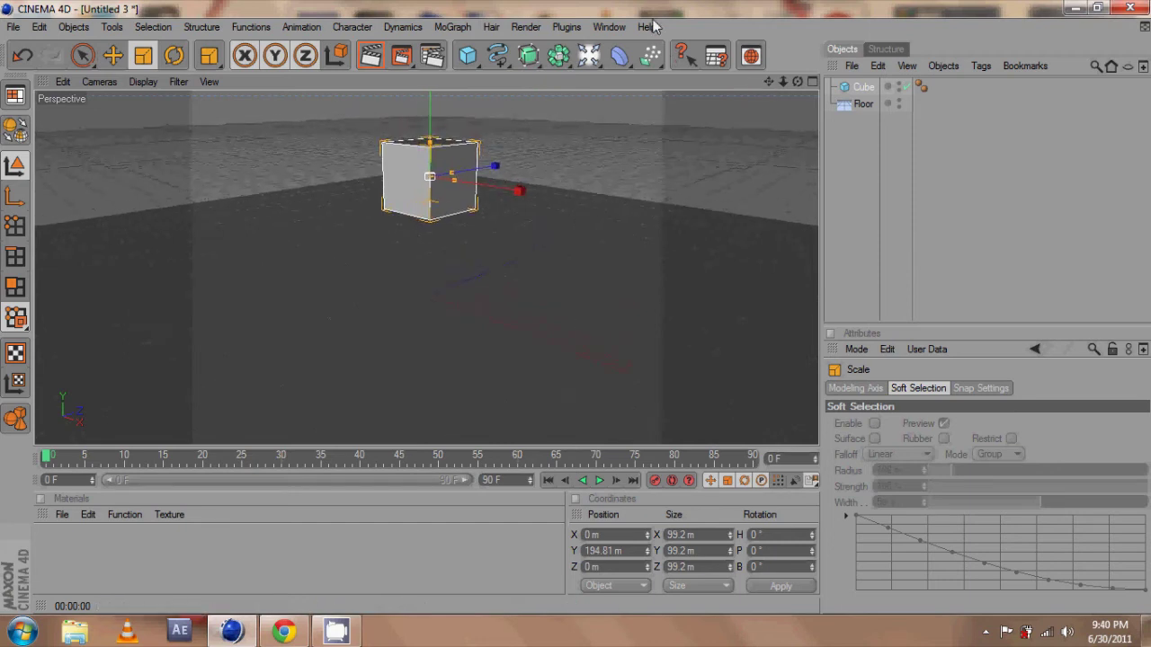
Add a light and place it above and beside the cube at about X -140 m, Y 336 m, Z -350 m
click(597, 58)
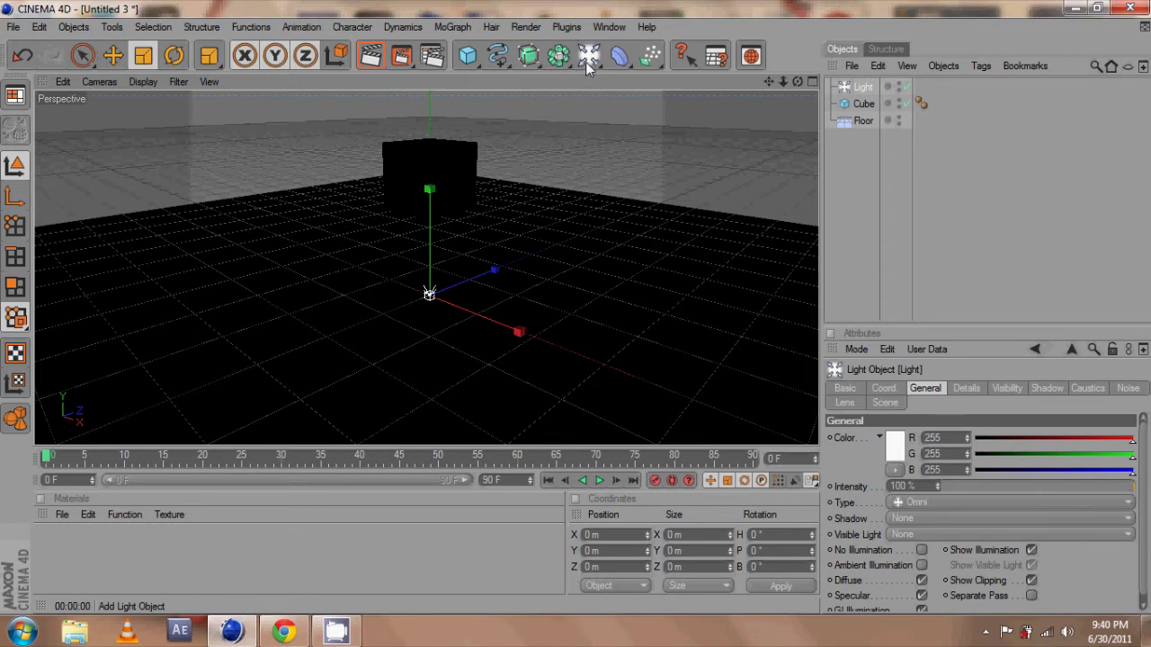
click(112, 55)
drag(432, 239, 576, 308)
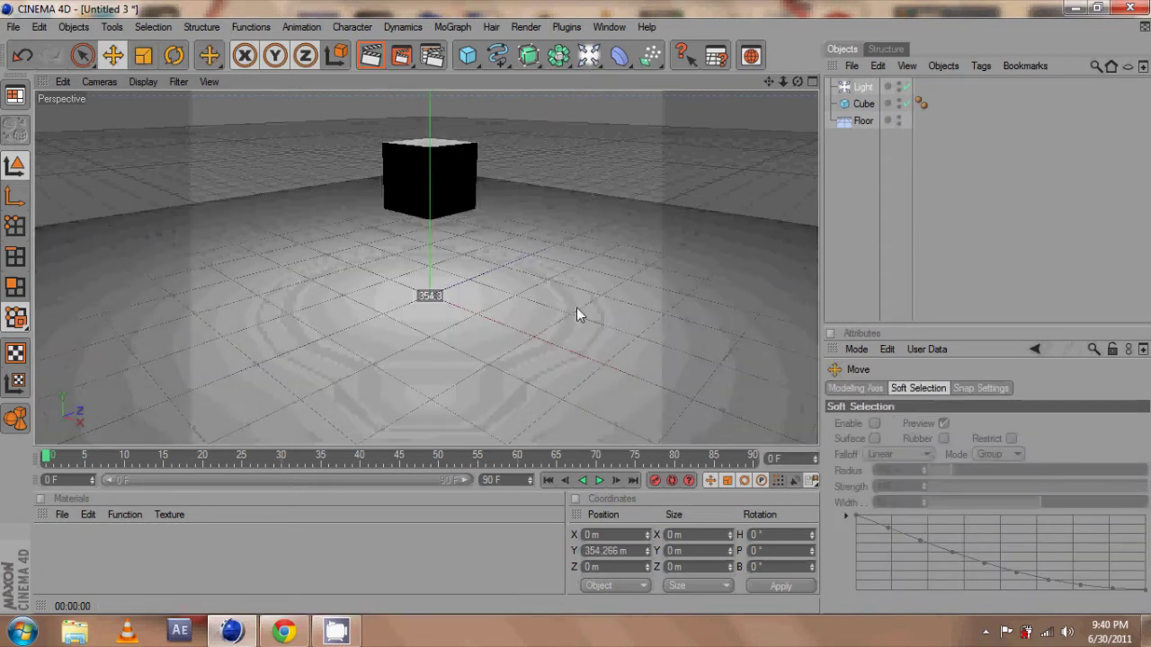
scroll(456, 315, down, 5)
mouse_move(461, 157)
mouse_down()
mouse_move(568, 316)
mouse_move(464, 161)
mouse_up()
drag(386, 195, 577, 307)
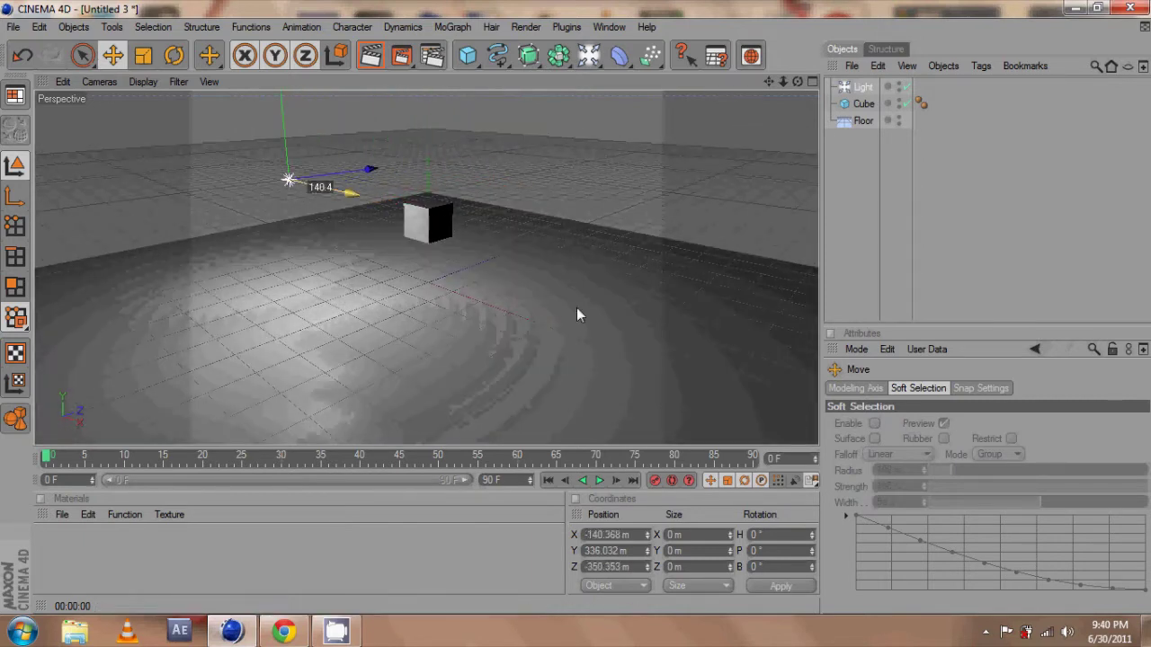
scroll(656, 292, up, 1)
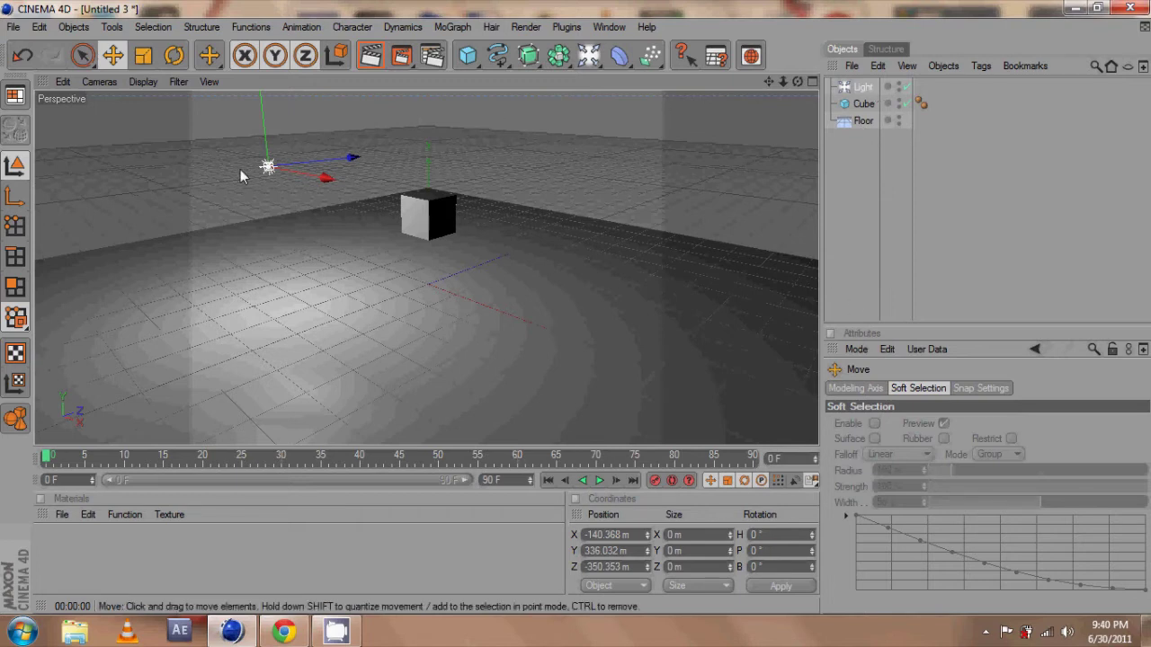
Enlarge the light's attributes area, shift the light to about X -173 m, Z -269 m, and render the view
click(861, 90)
drag(980, 326, 975, 225)
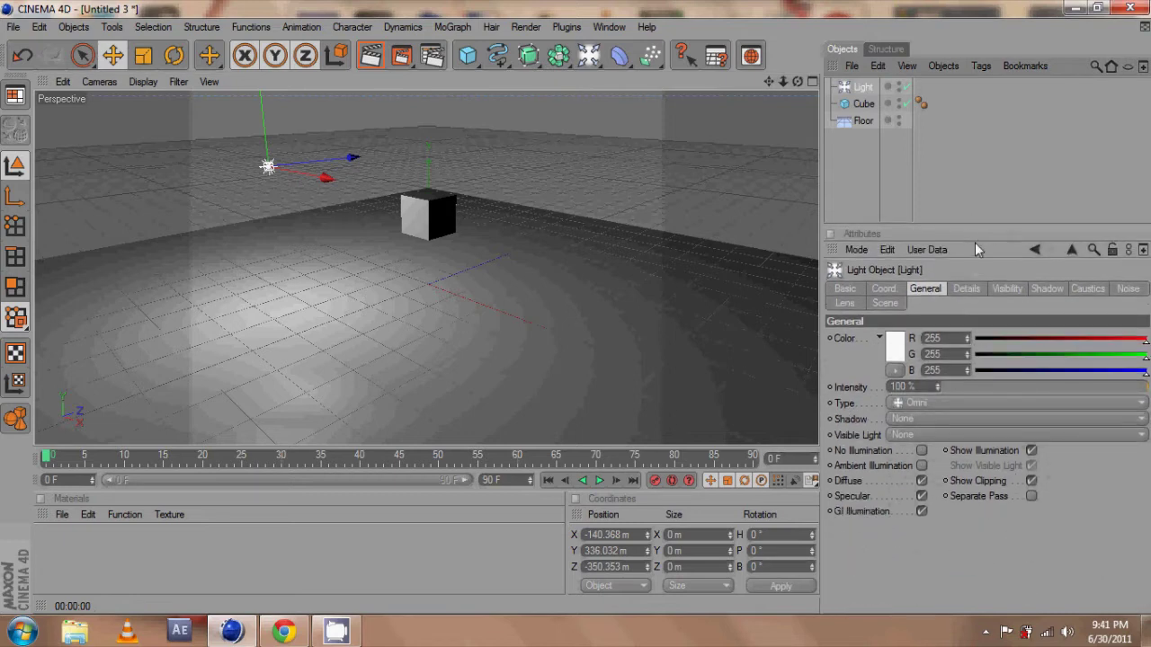
drag(271, 166, 318, 172)
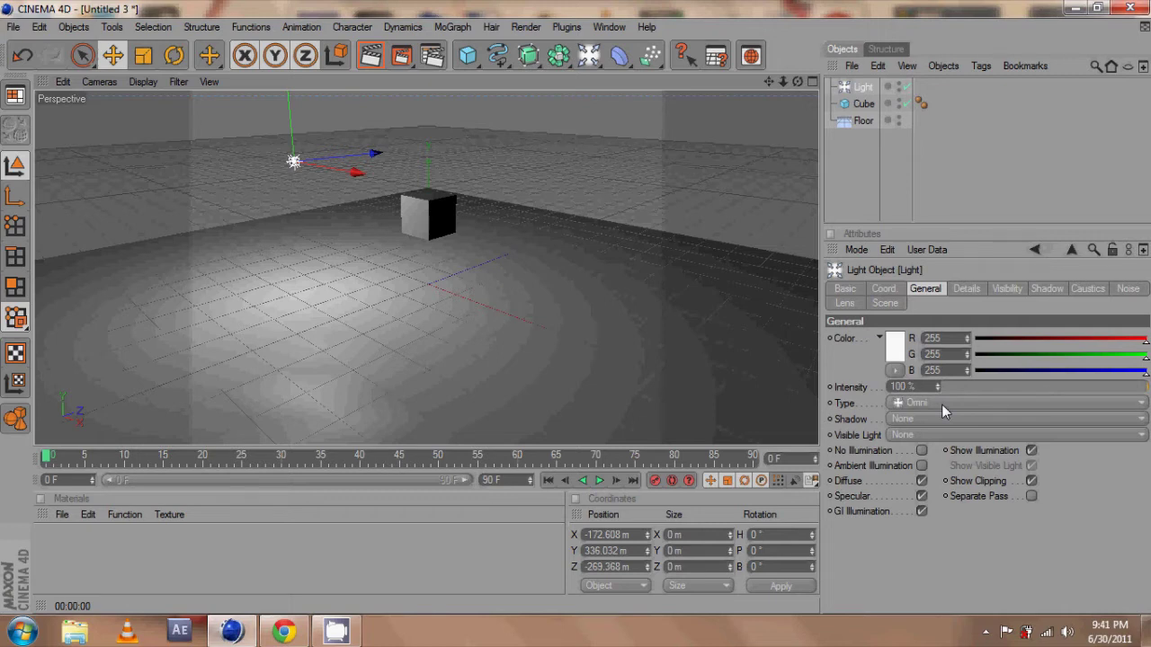
click(369, 61)
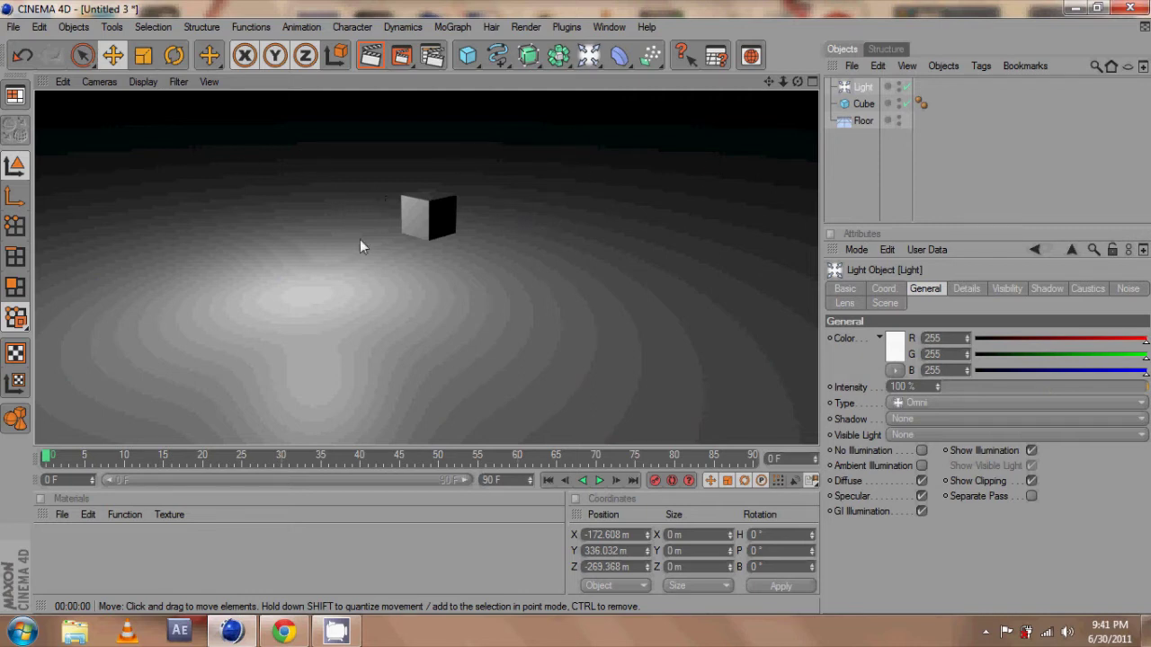
click(476, 278)
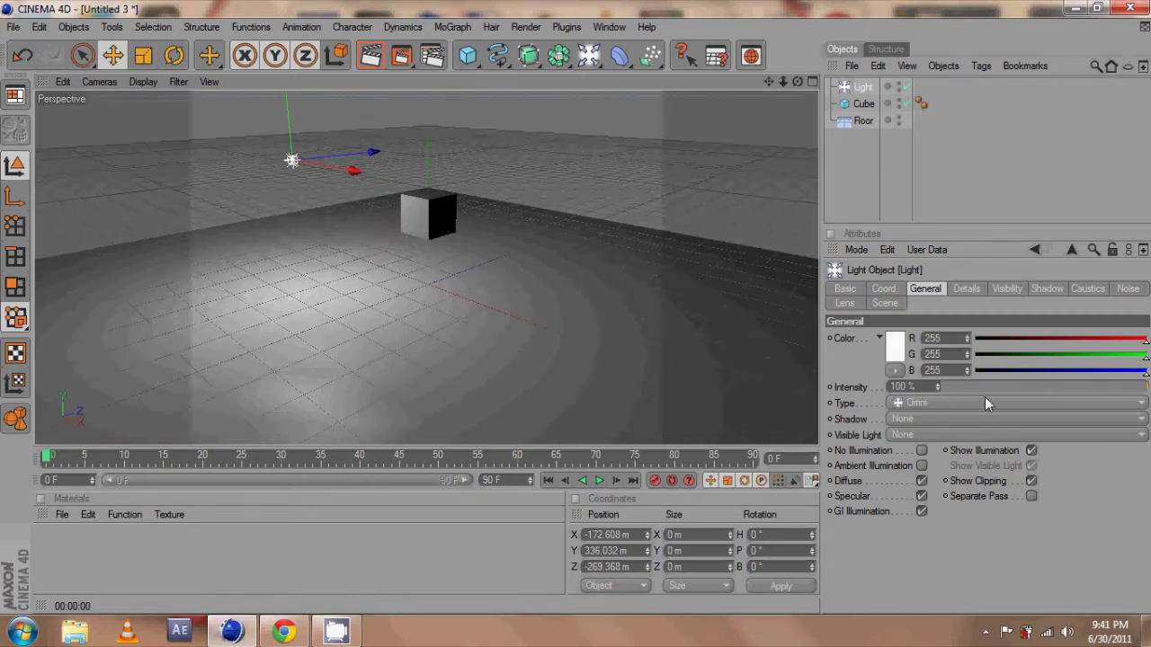
Set the light's shadow to Shadow Maps (Soft) and its visible light to Volumetric
click(980, 416)
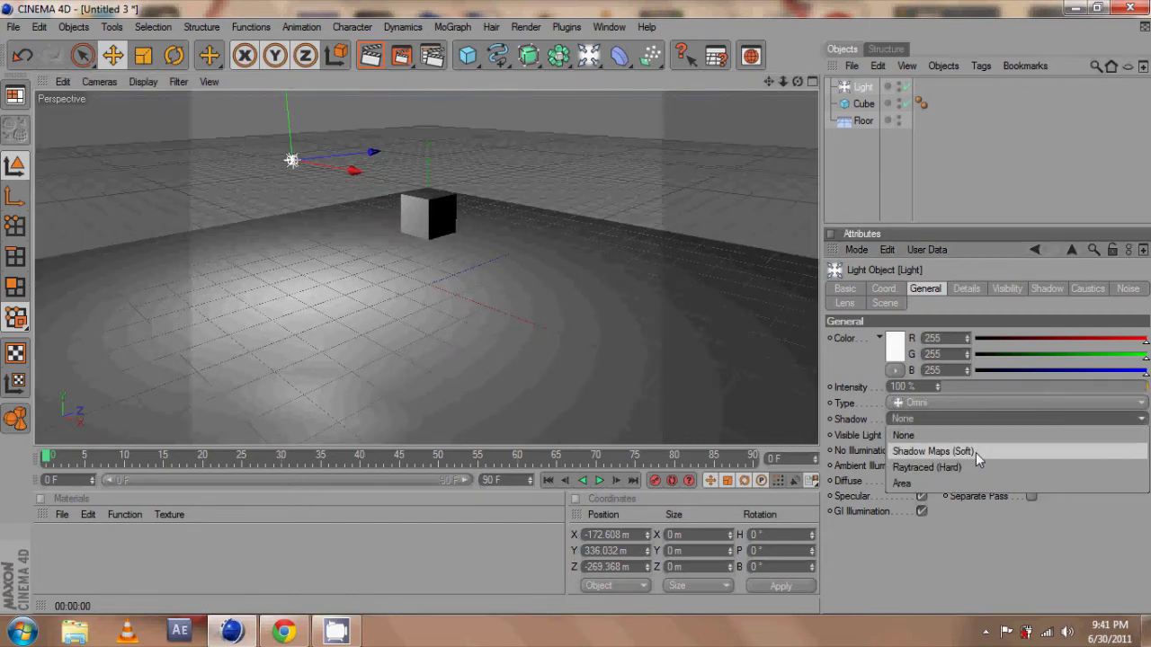
click(976, 453)
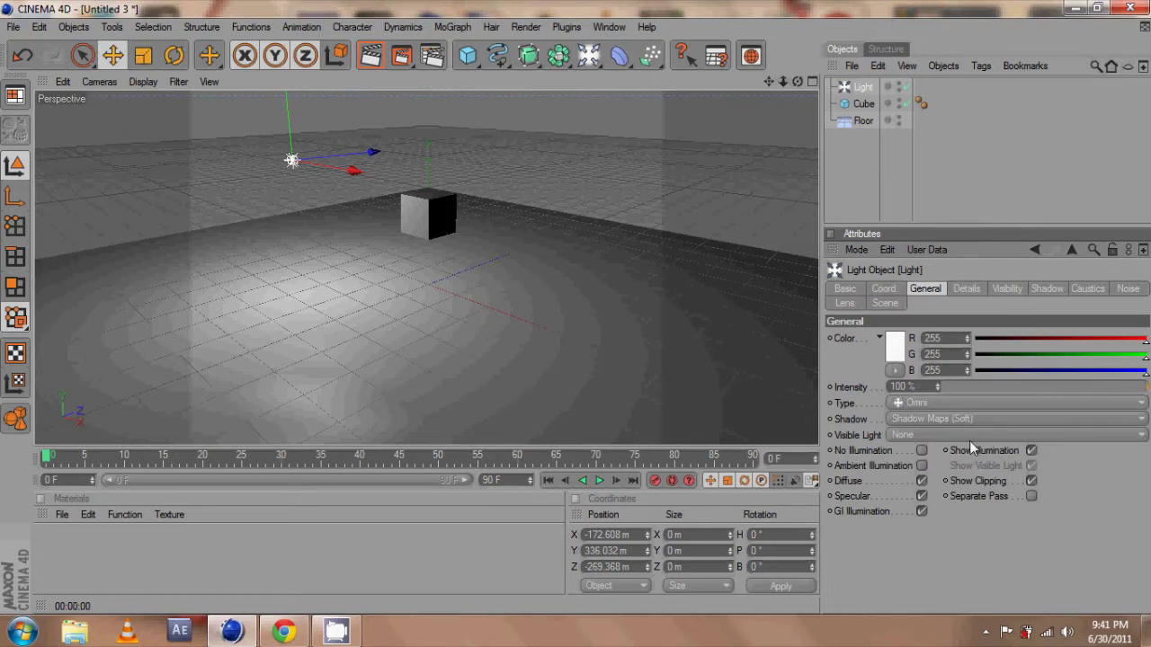
click(981, 433)
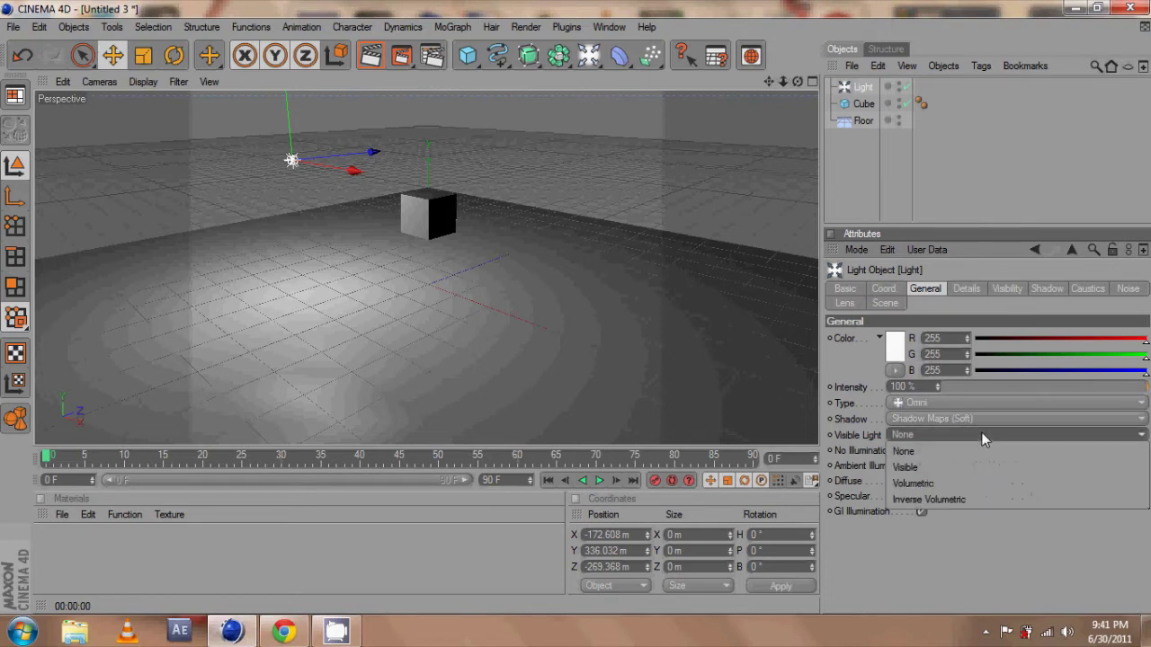
click(984, 487)
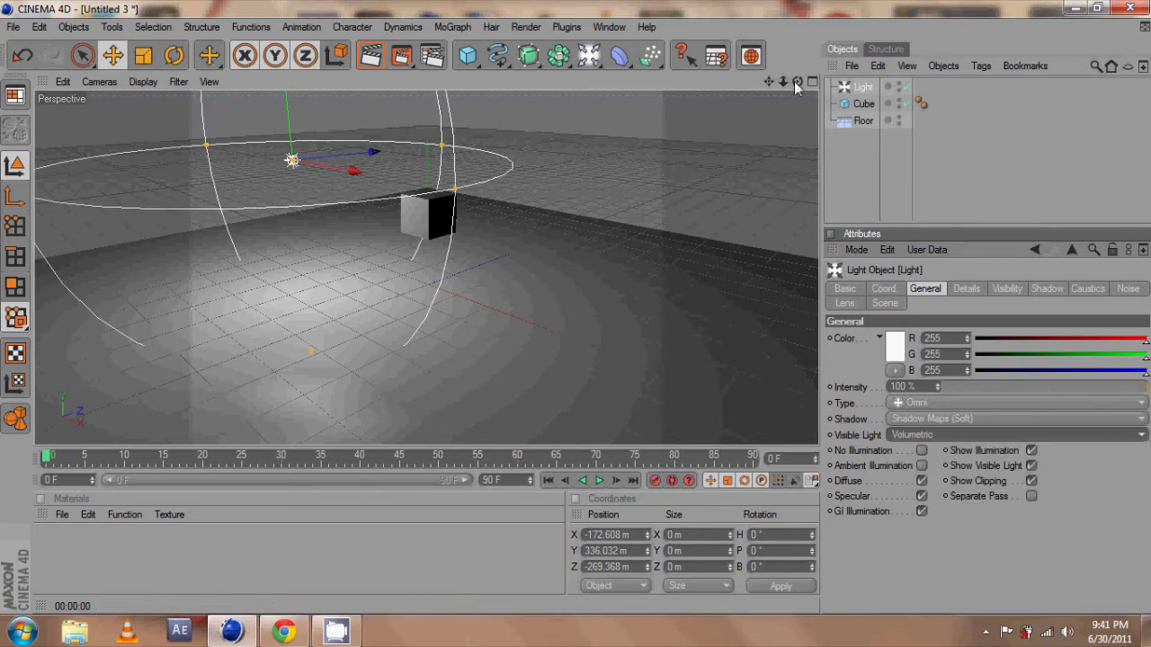
Lower the cube onto the floor at about Y 54 m and render the view to check its shadow
drag(796, 81, 578, 309)
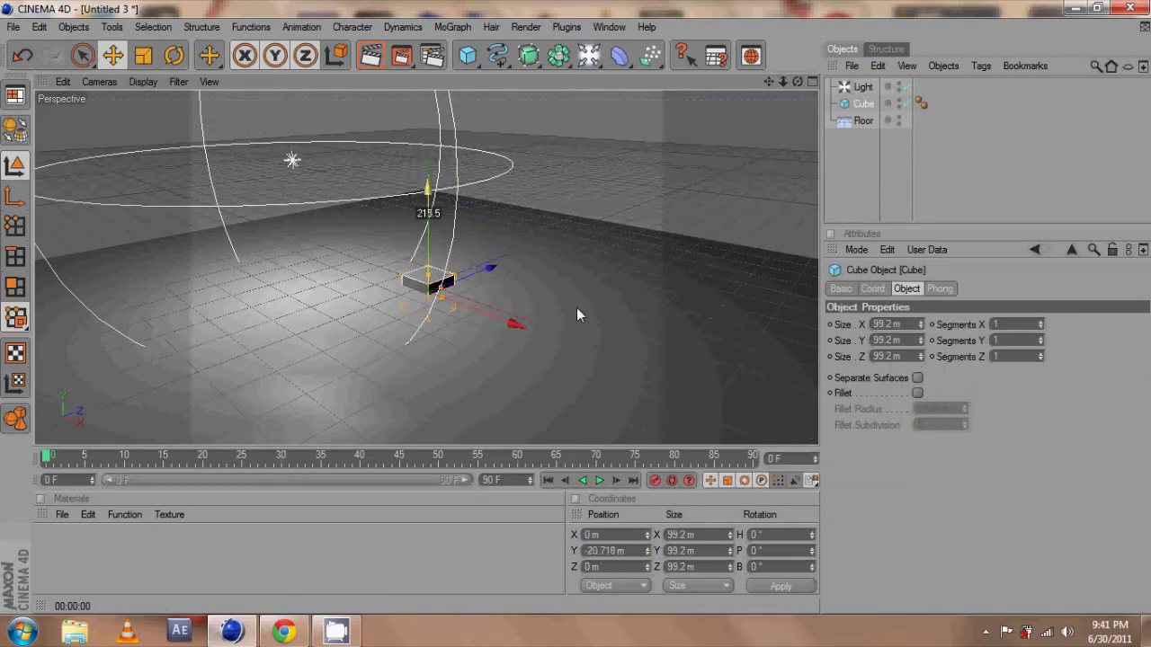
click(368, 59)
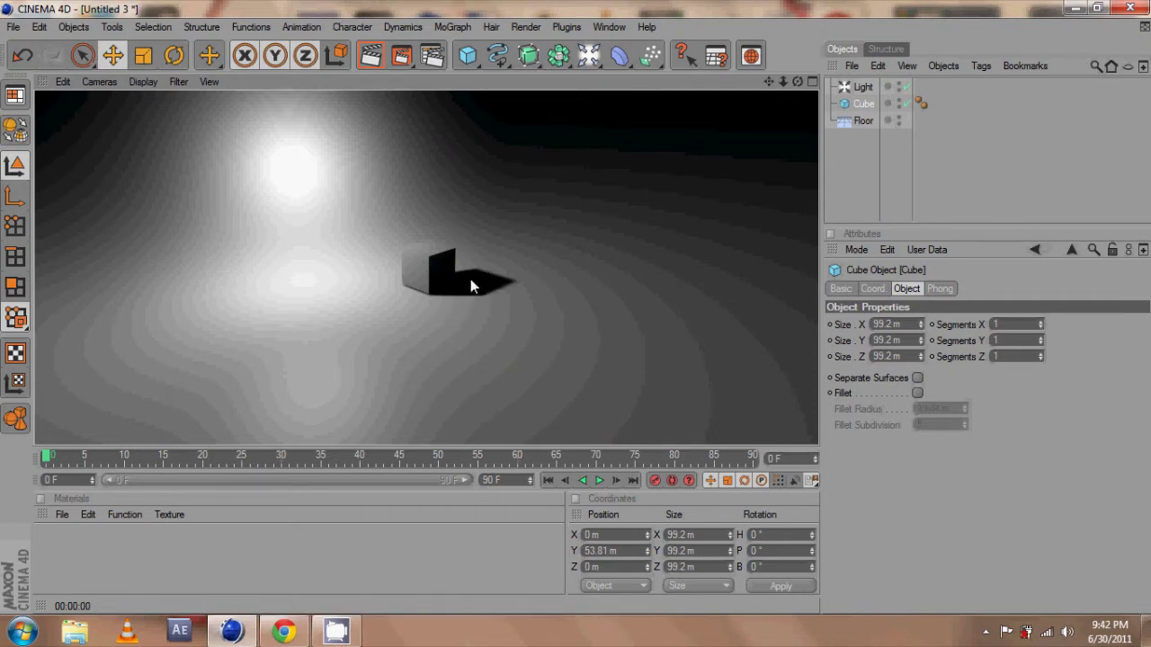
click(462, 229)
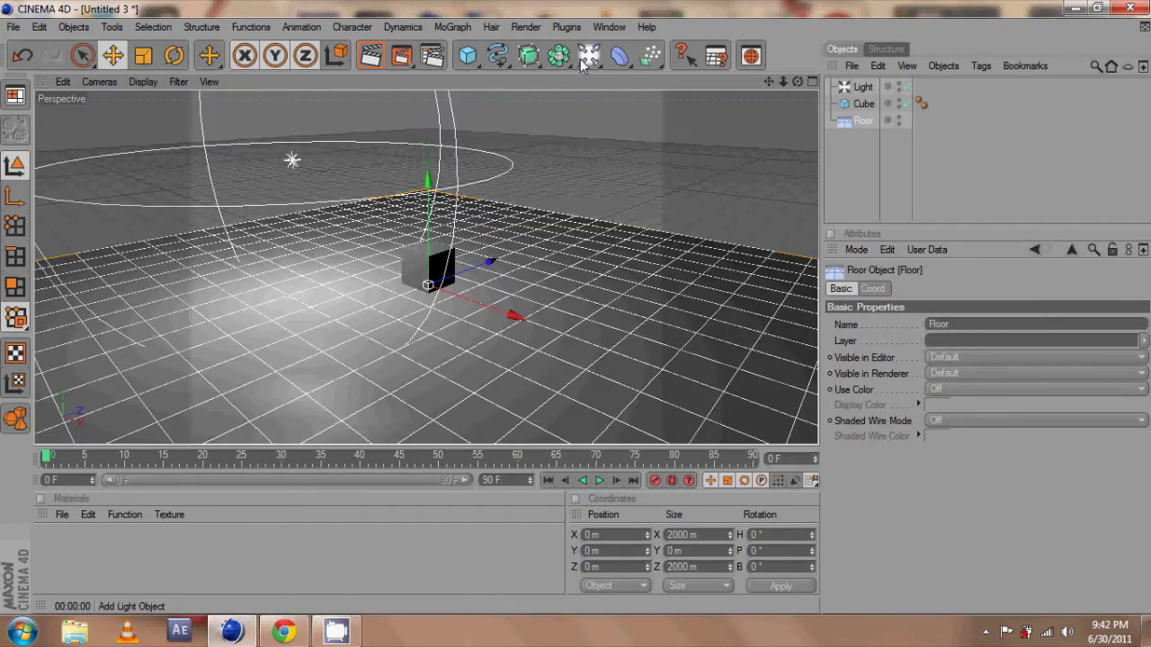
Add a second light at about X 672 m, Y 408 m, Z 0 m and set its intensity to 88%
click(717, 56)
drag(477, 308, 738, 301)
drag(576, 308, 578, 315)
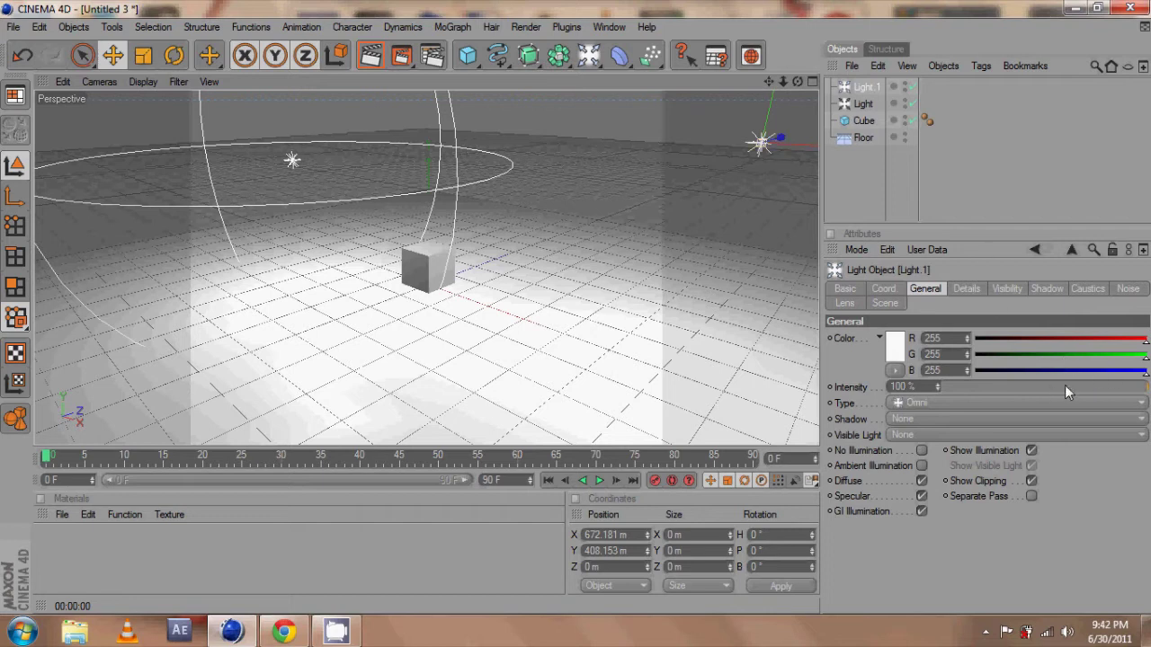
drag(1064, 388, 1125, 388)
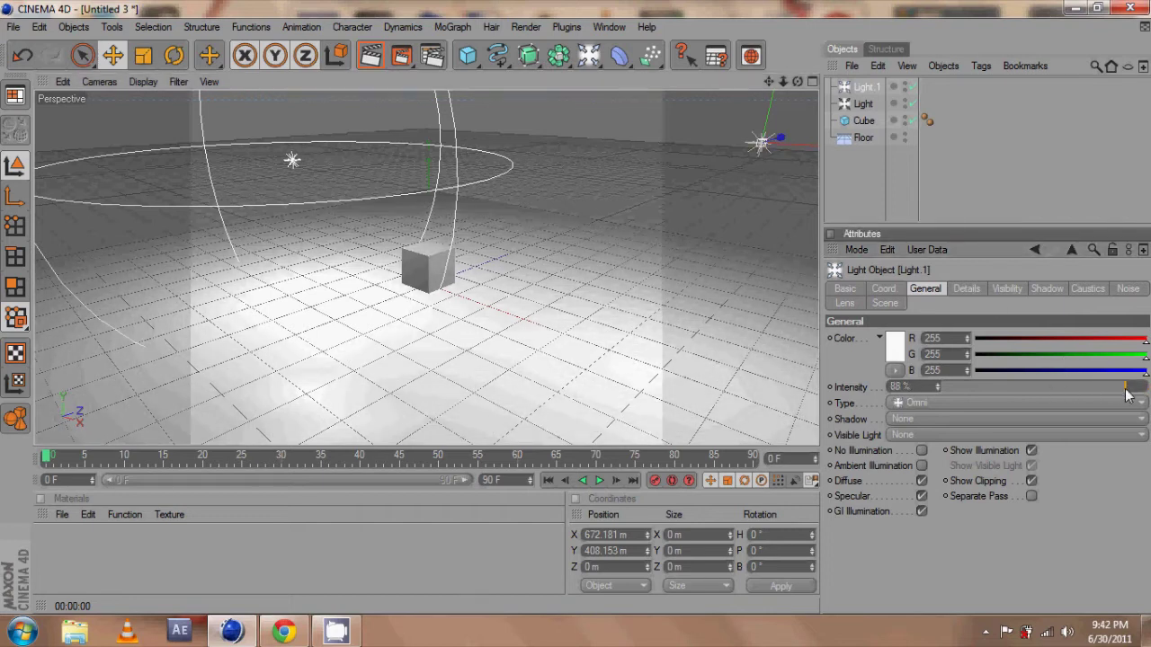
Move the volumetric light to about X -402 m, Y 734 m and render the view to check the lighting
click(294, 166)
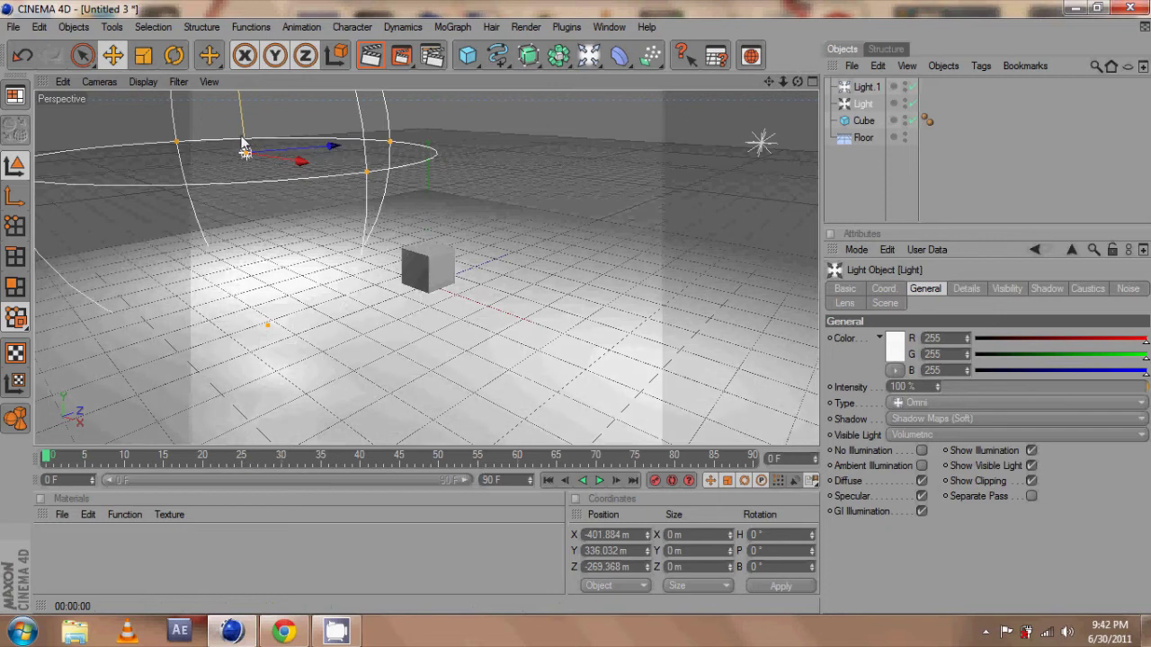
drag(242, 144, 575, 314)
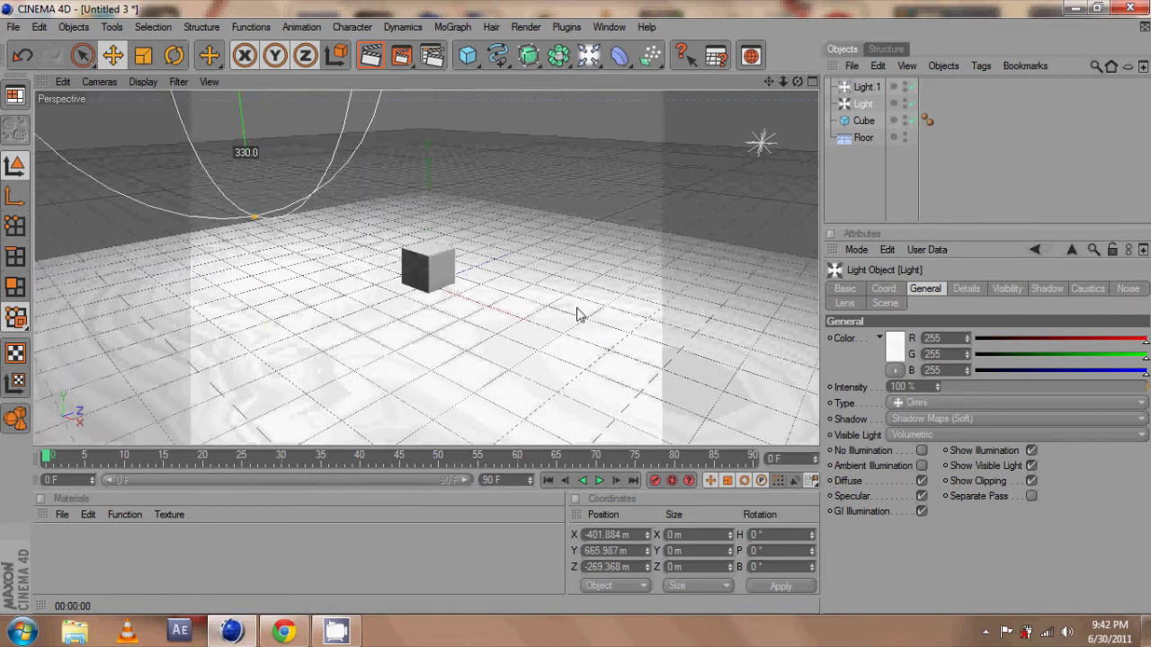
click(373, 48)
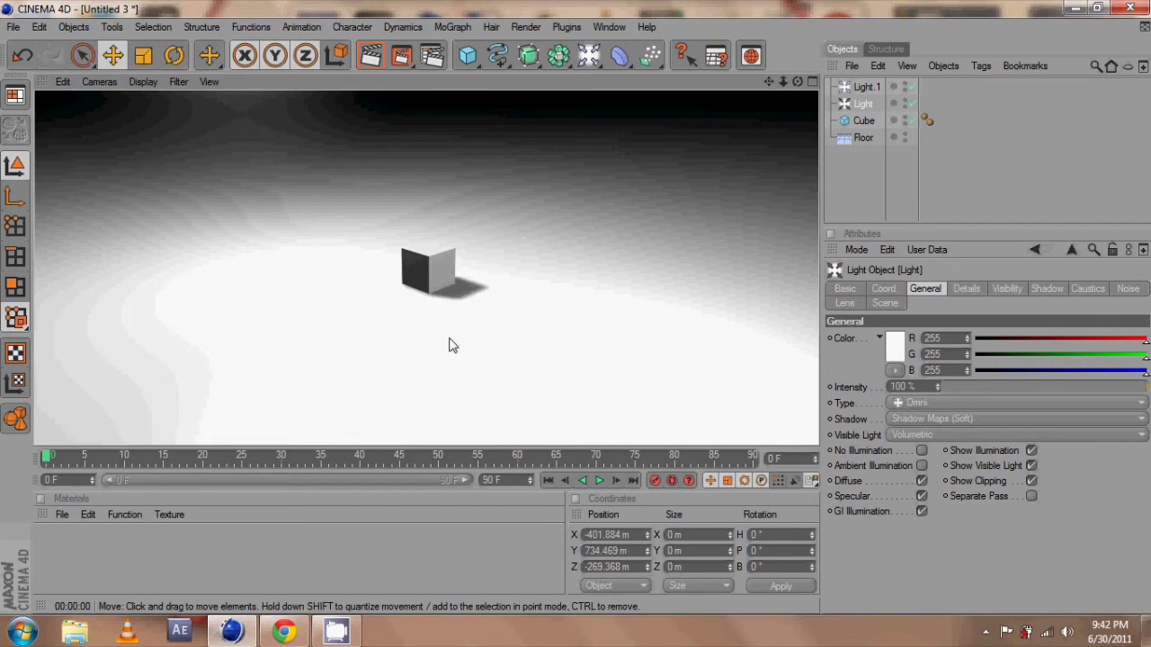
click(419, 165)
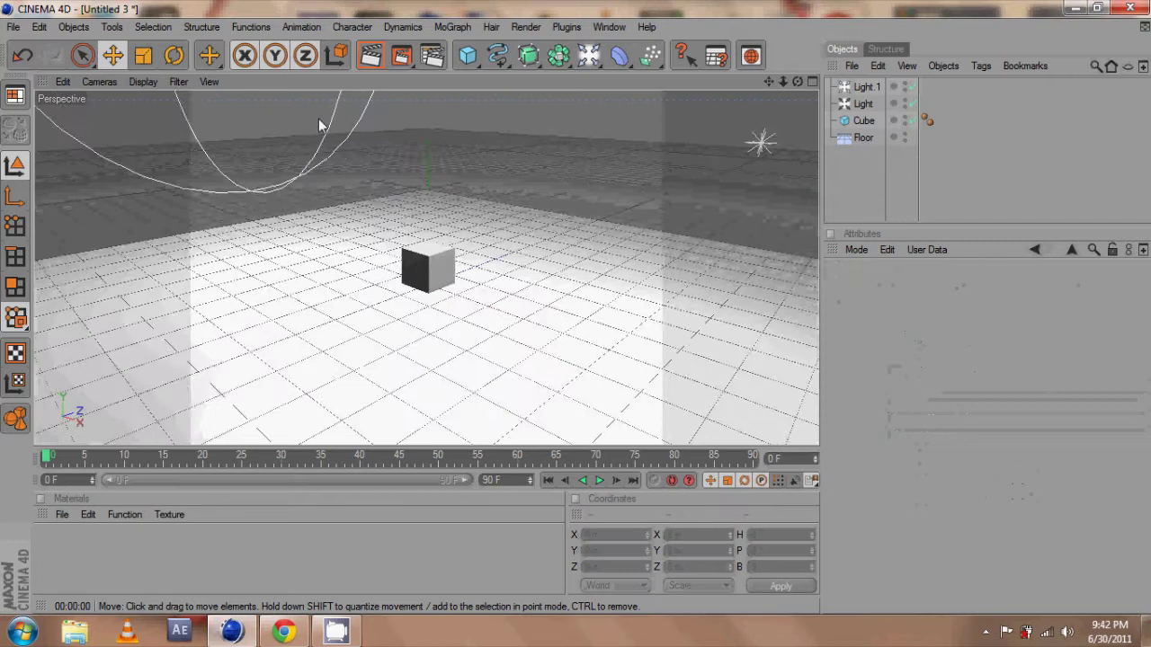
Restore the volumetric light's selection and reduce its intensity to 64%
key(ctrl+z)
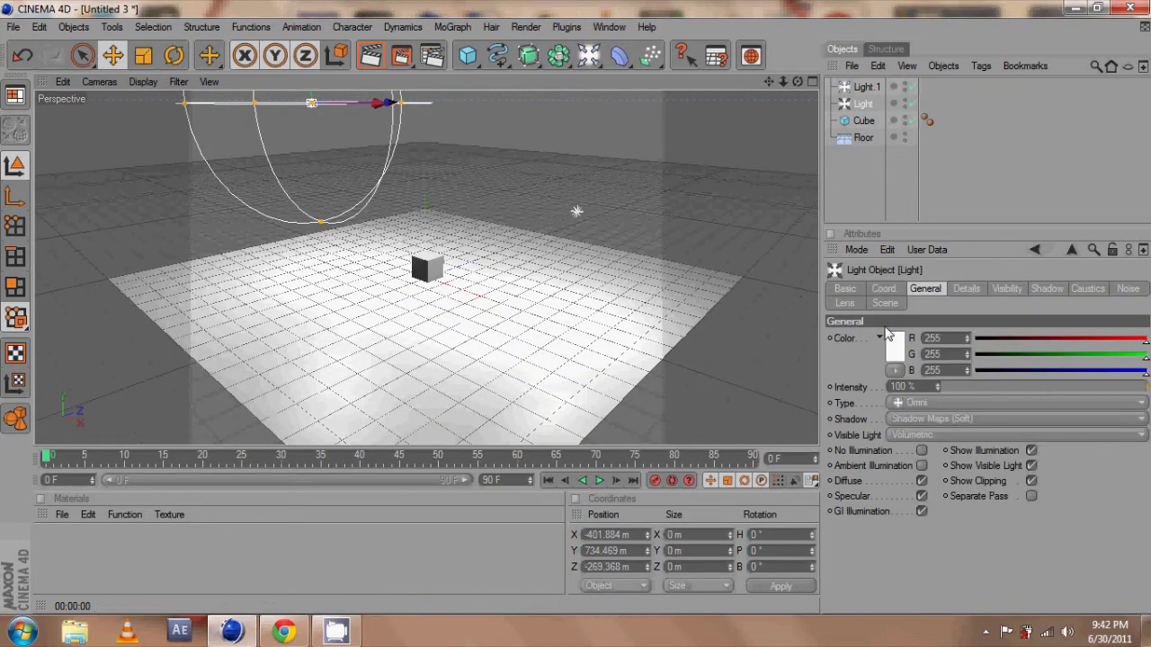
click(1076, 388)
scroll(486, 268, up, 5)
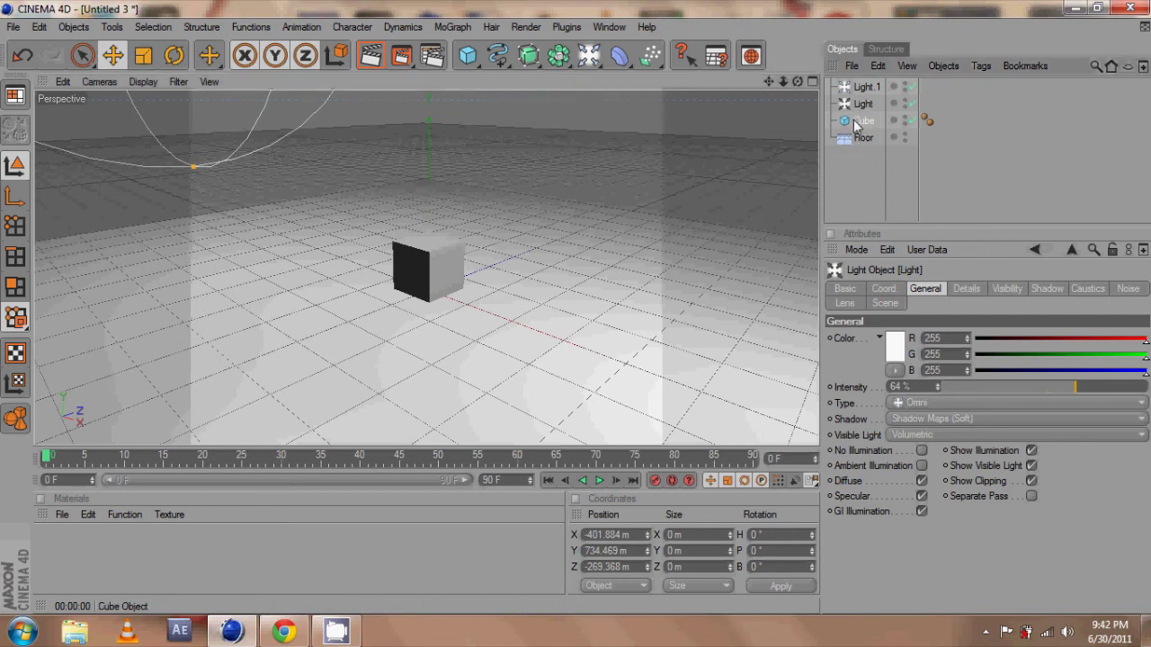
Move the cube to the head of the object hierarchy and raise it to about Y 385 m above the floor
drag(861, 120, 863, 84)
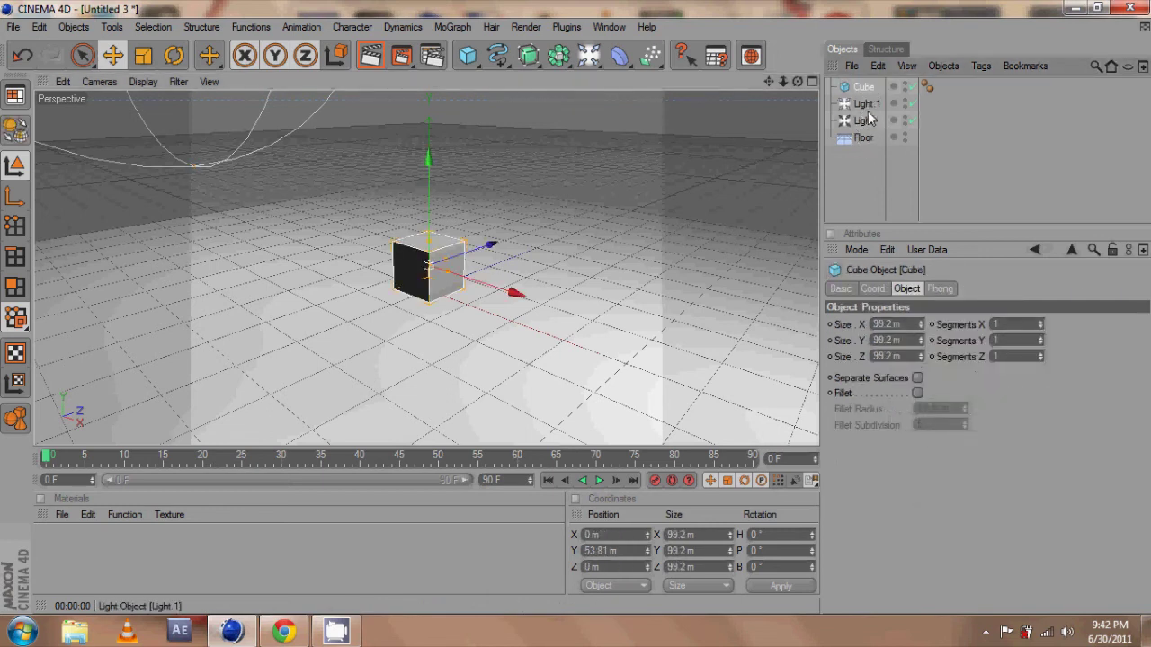
drag(429, 219, 576, 308)
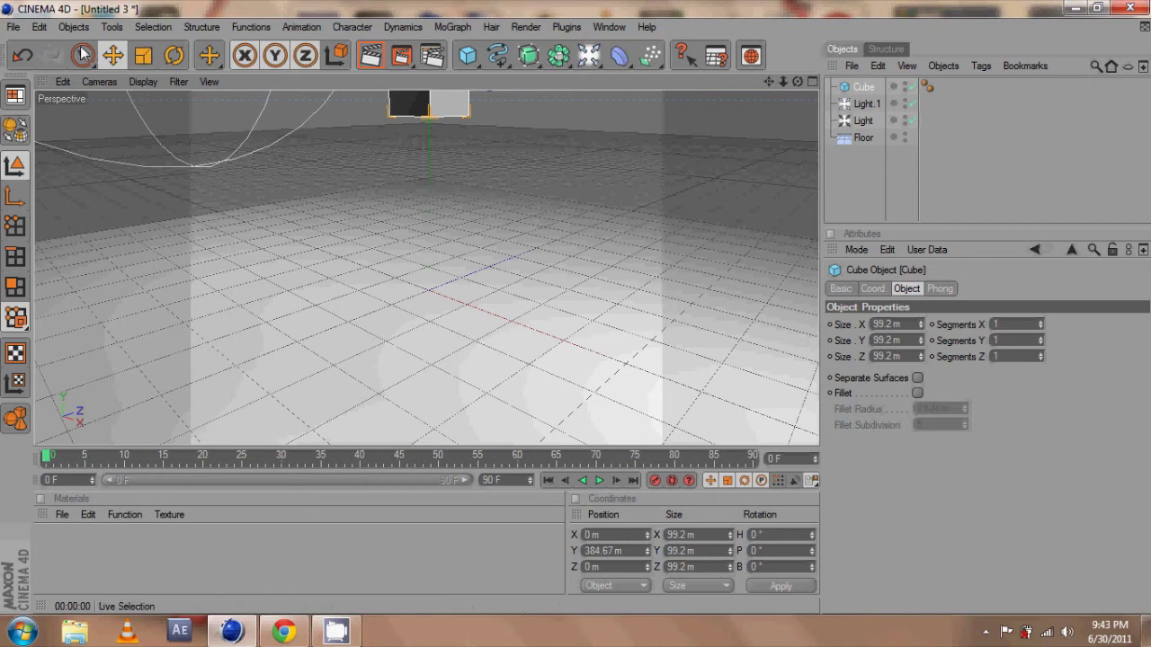
Add a MoGraph Cloner object and nest the cube inside it as its child
click(450, 26)
click(470, 116)
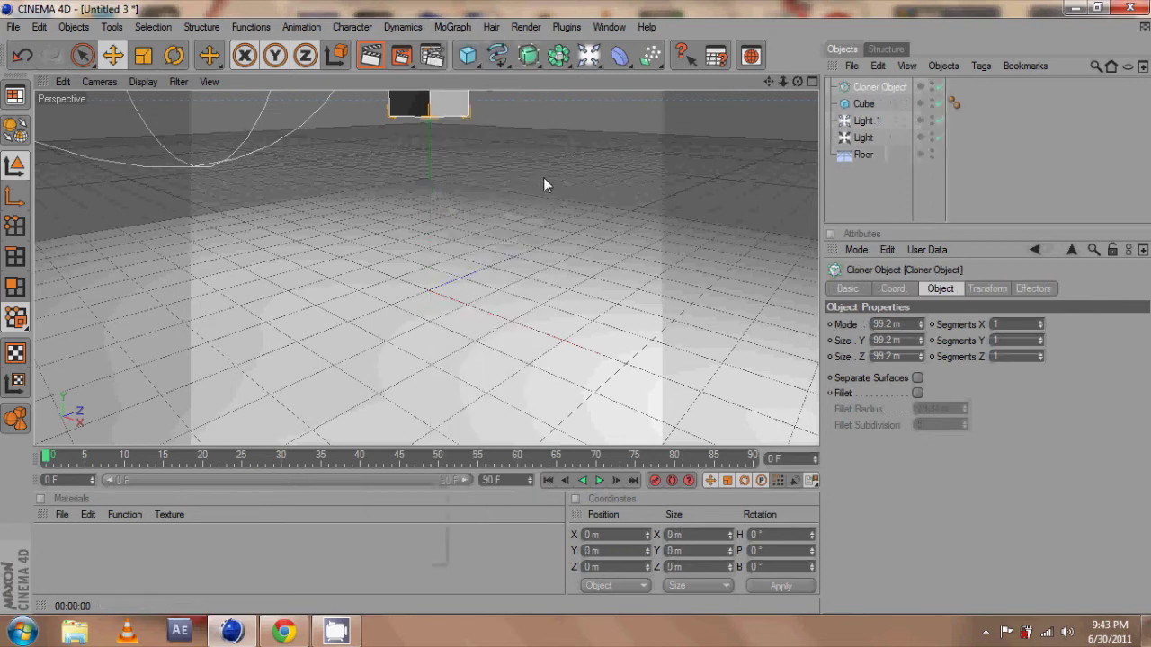
click(865, 104)
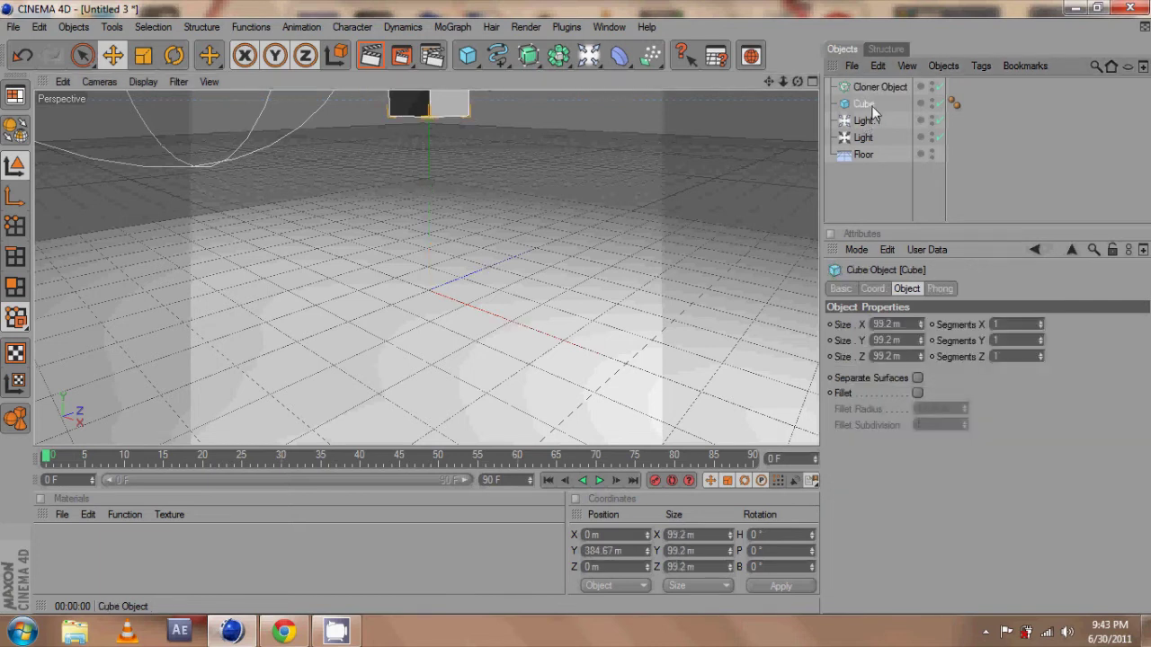
drag(878, 93, 877, 90)
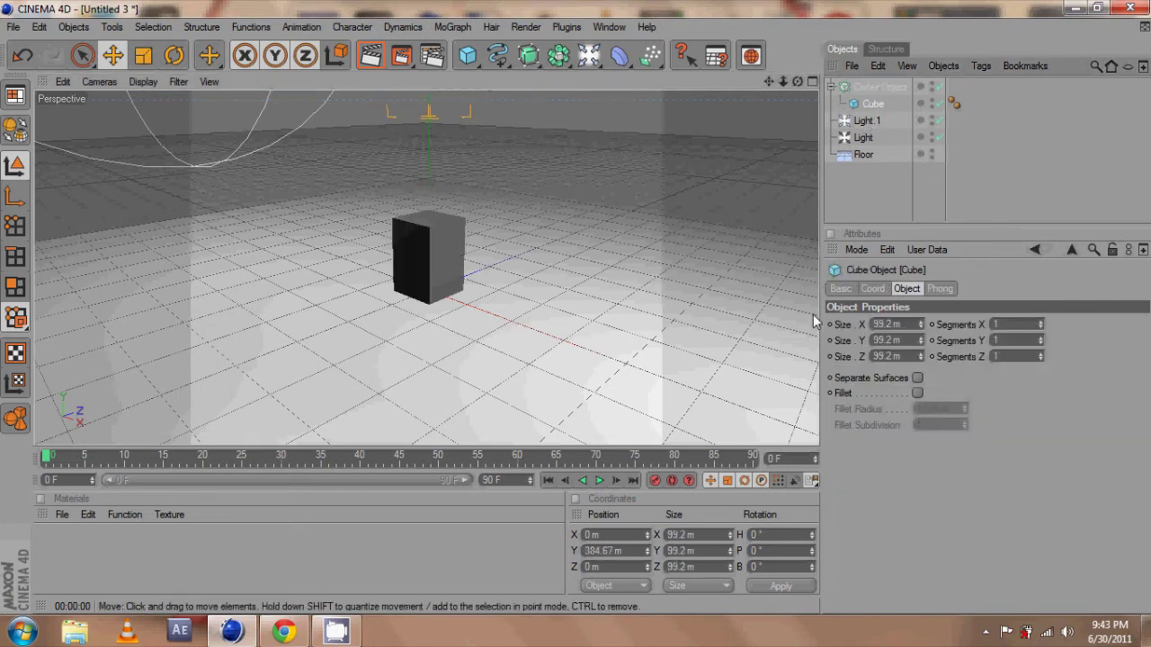
click(833, 88)
click(833, 87)
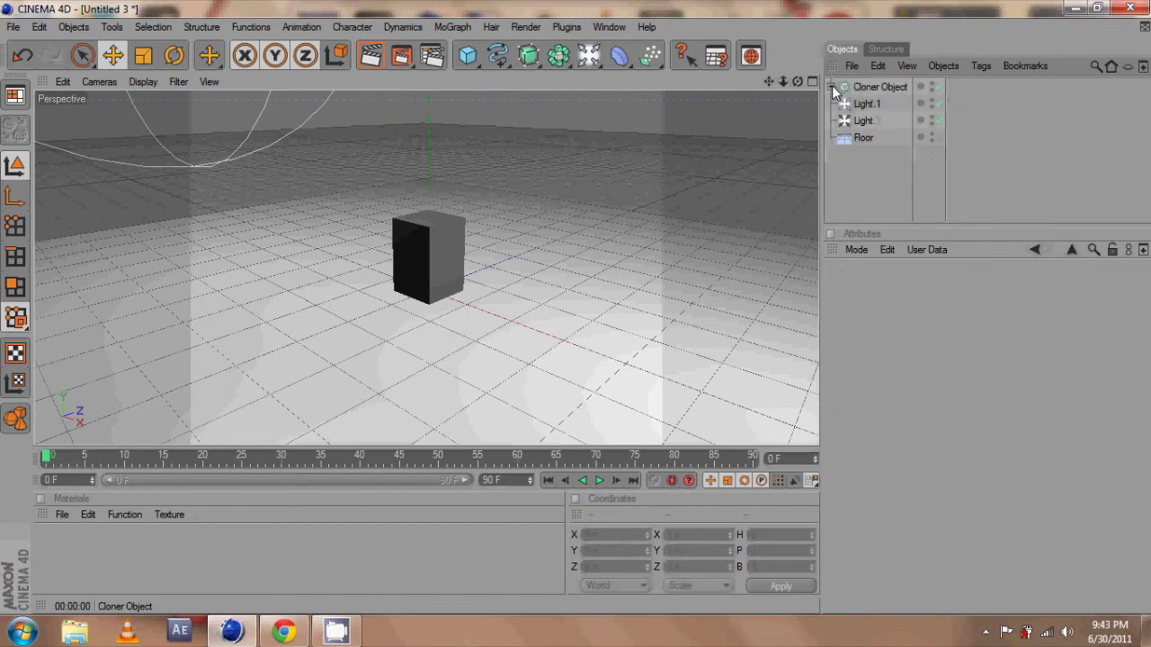
click(833, 88)
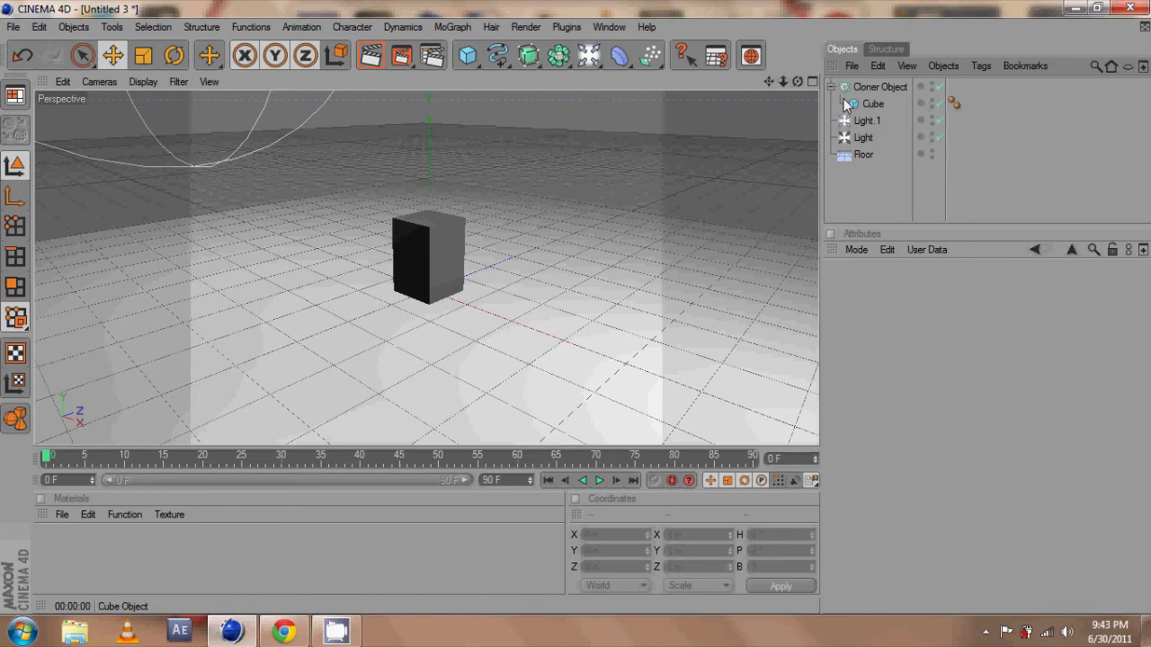
Set the Cloner's mode to Grid Array
click(892, 86)
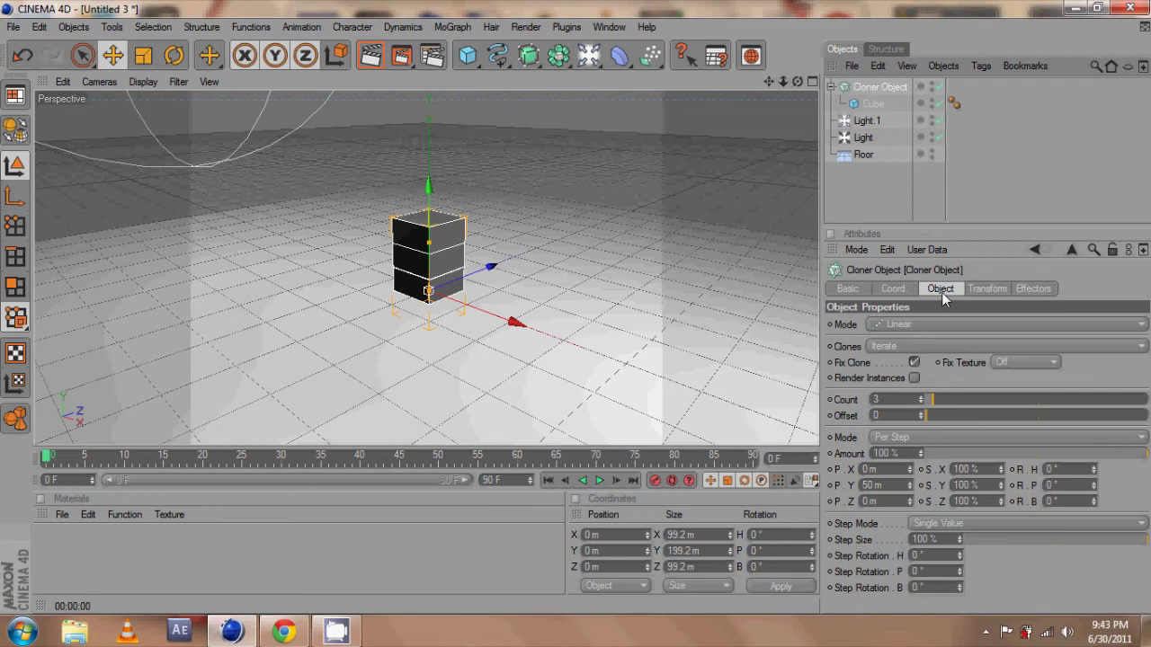
click(902, 326)
click(910, 388)
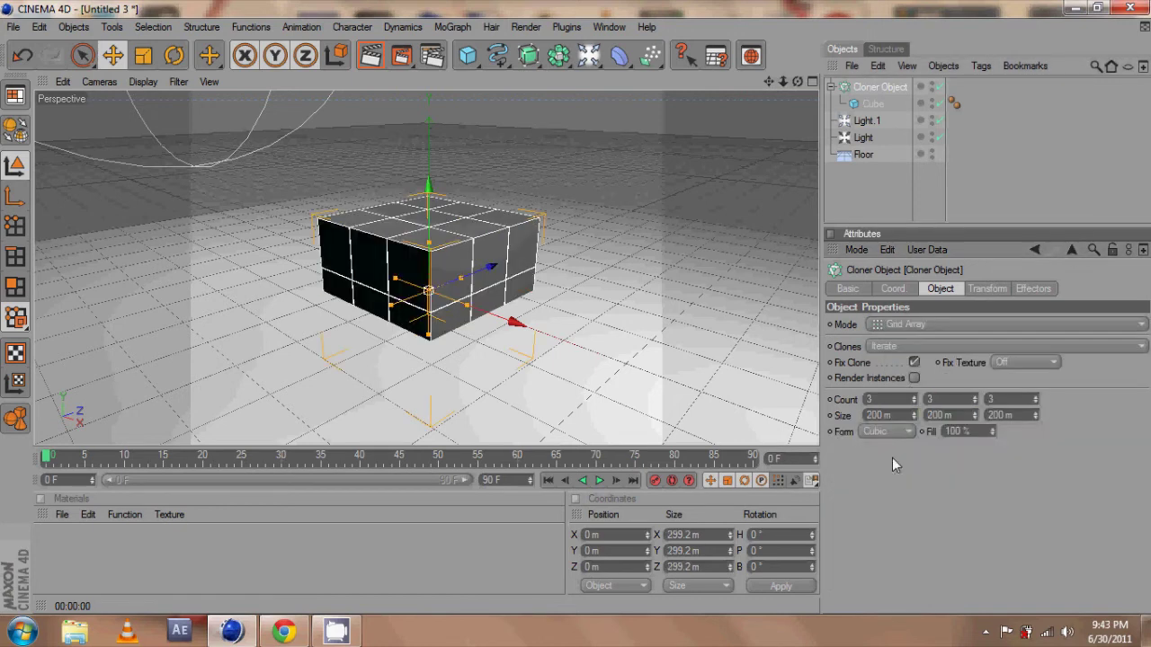
Raise the Cloner's block of cubes to about Y 612 m above the floor
drag(577, 307, 578, 312)
scroll(576, 307, down, 4)
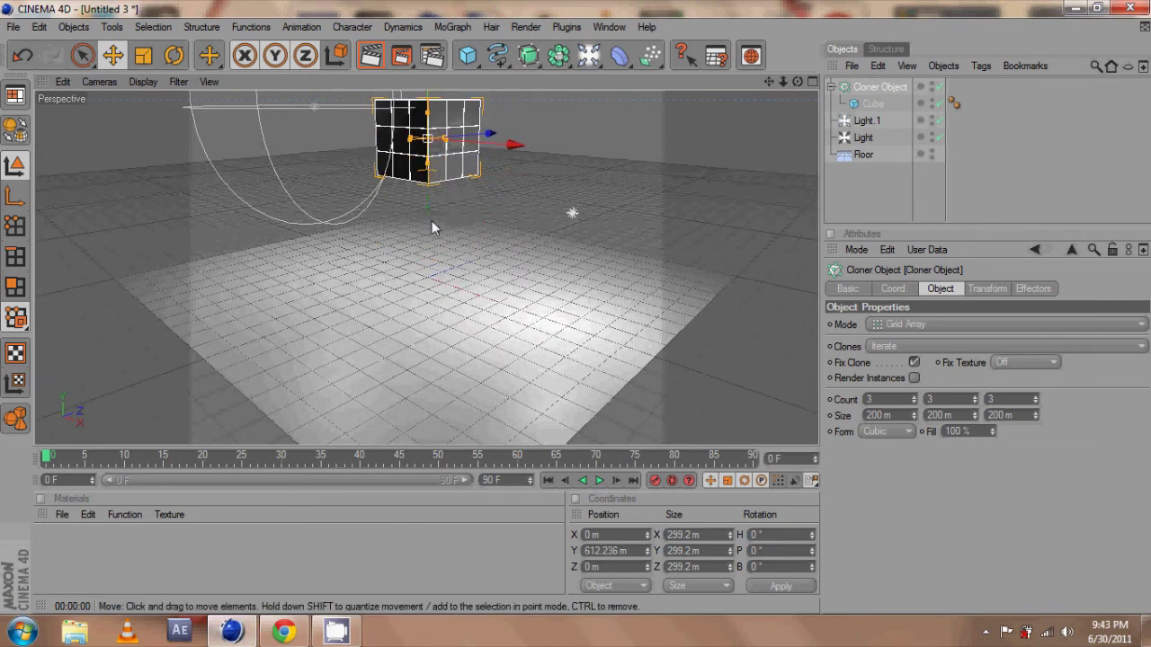
scroll(432, 221, up, 4)
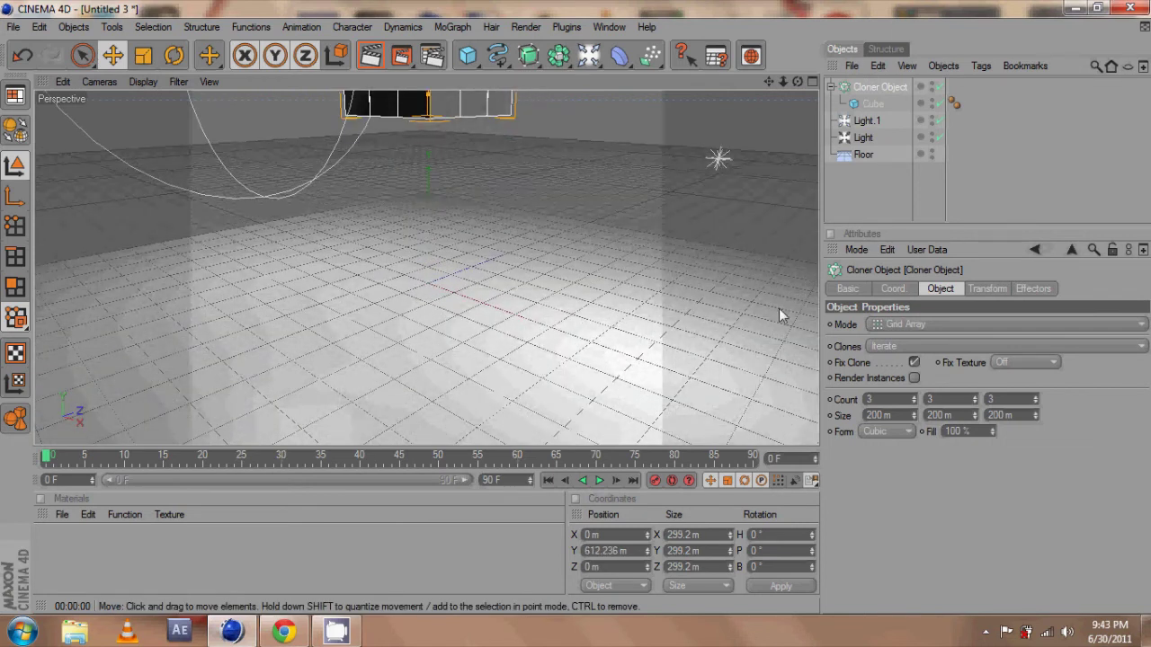
scroll(779, 309, down, 5)
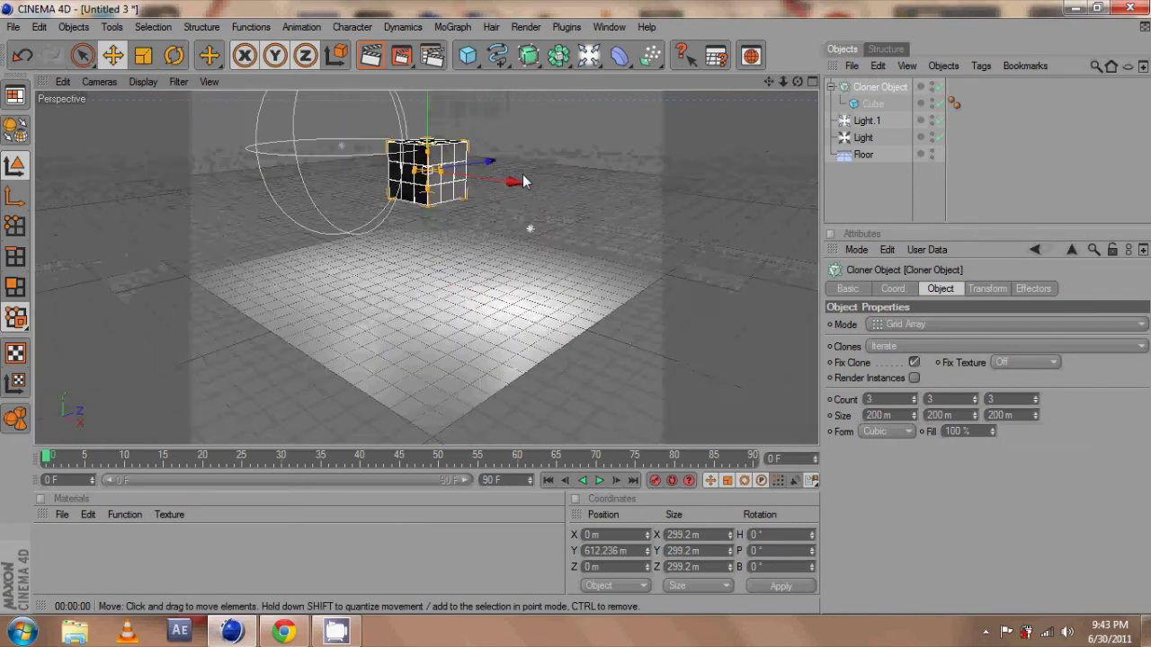
scroll(756, 301, up, 3)
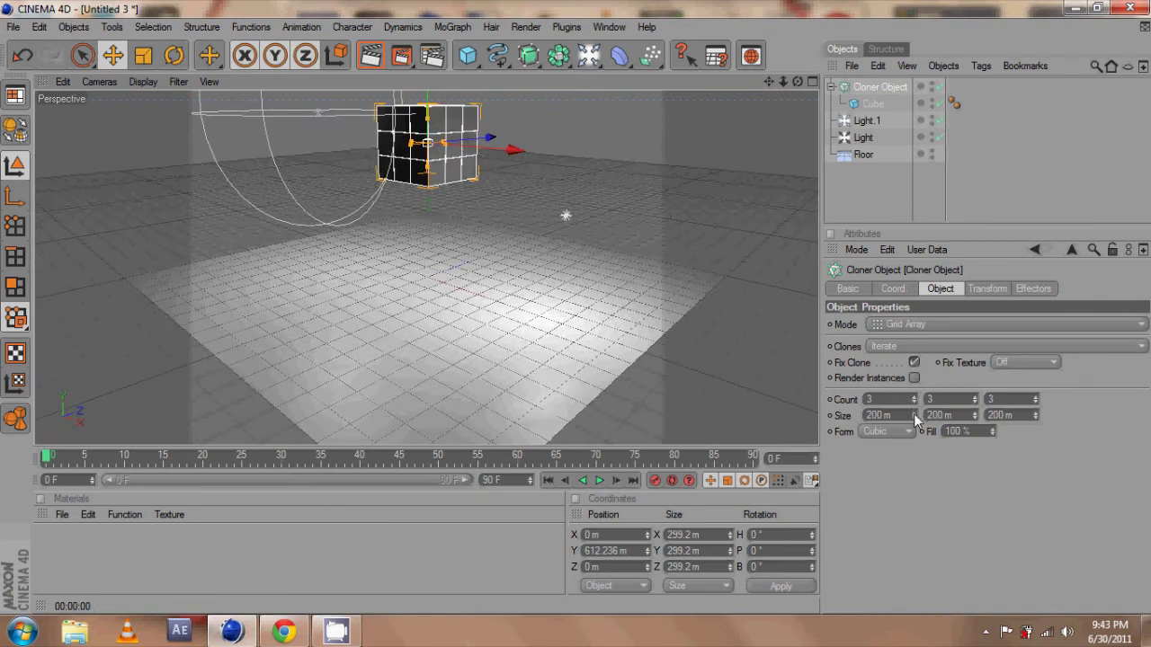
Spread the clones by setting the grid size to 273 m, 238 m and 244 m, and render the view
drag(914, 413, 1035, 413)
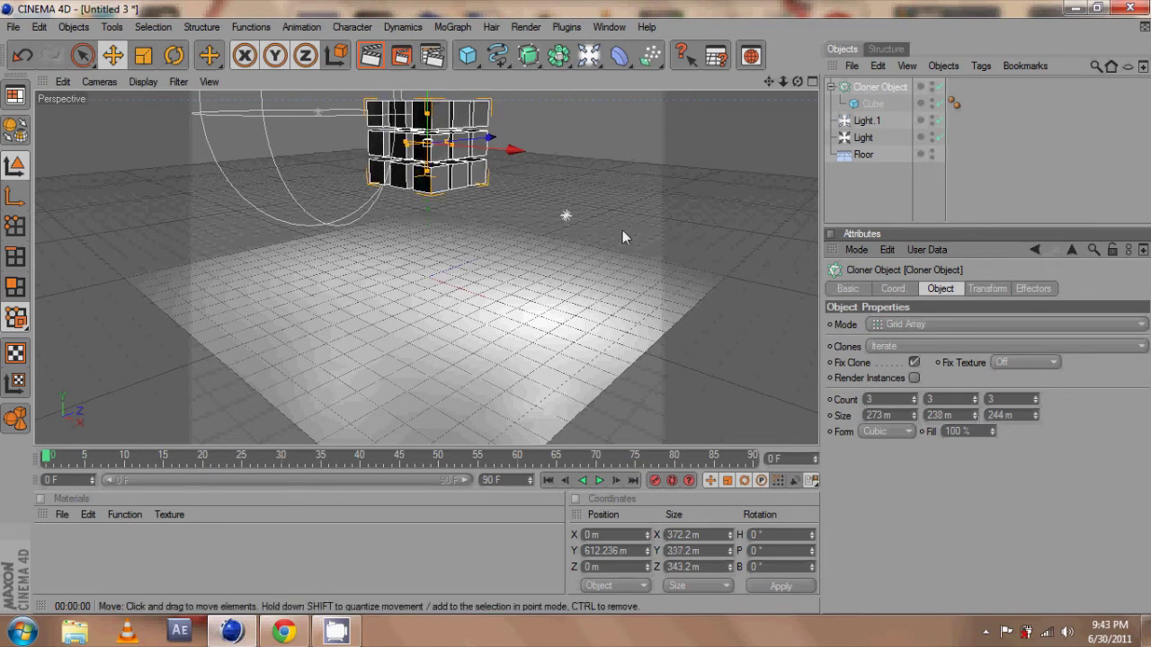
alt+drag(622, 236, 588, 216)
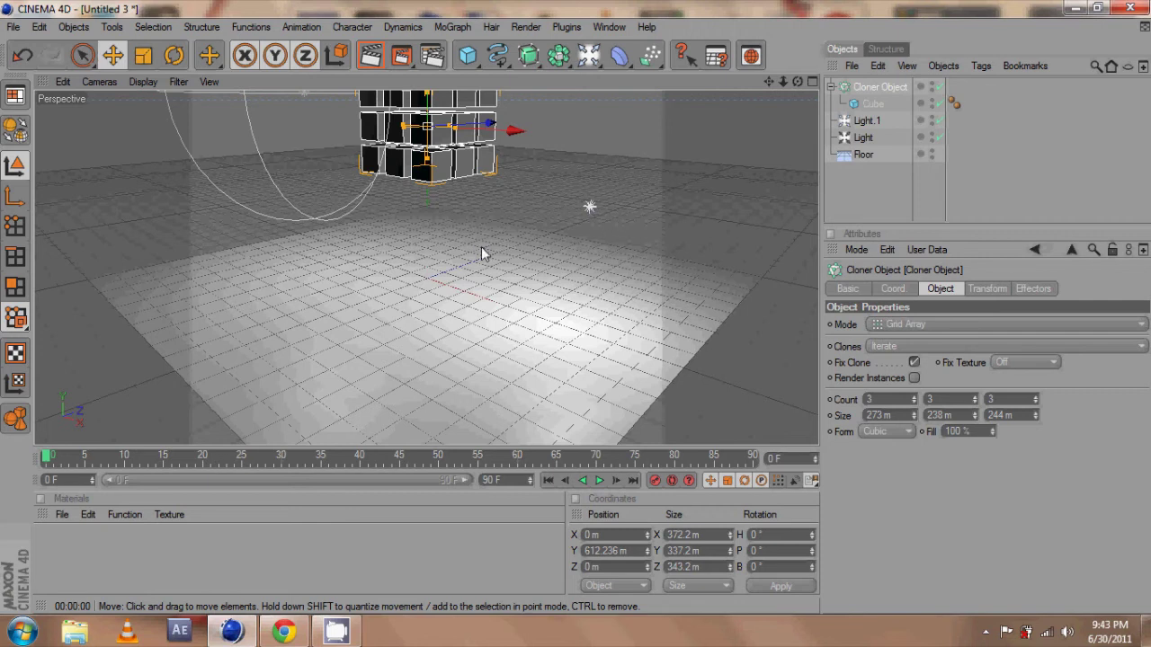
click(370, 56)
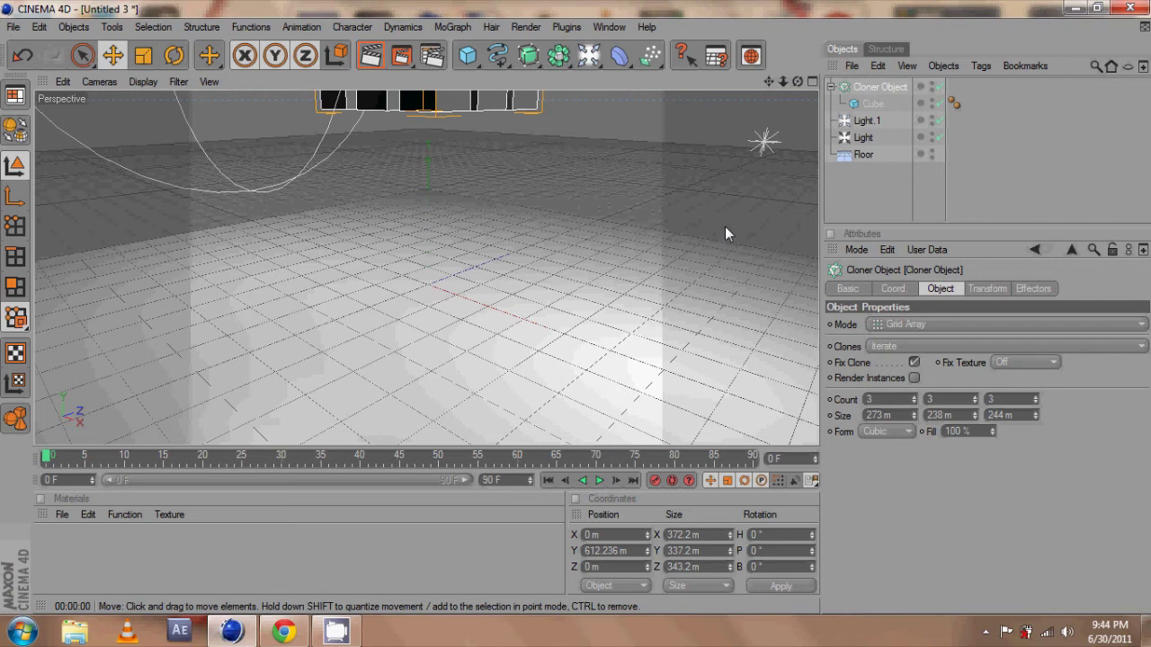
Add a MoGraph Rigid Body tag to the floor
click(865, 154)
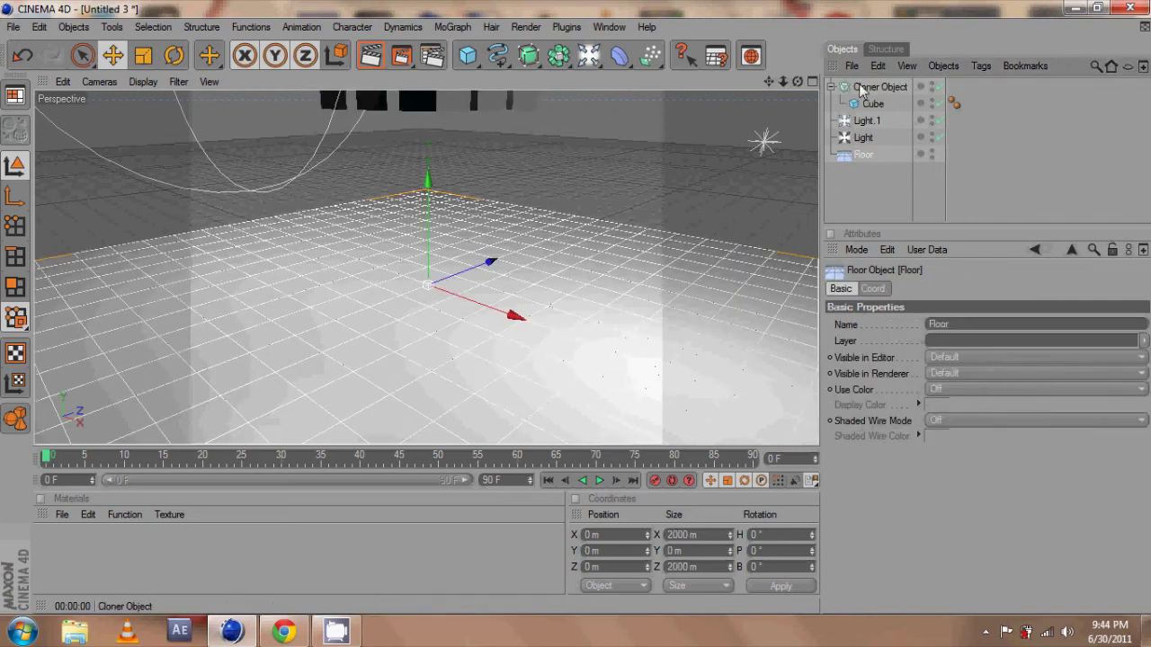
right_click(865, 157)
mouse_move(870, 178)
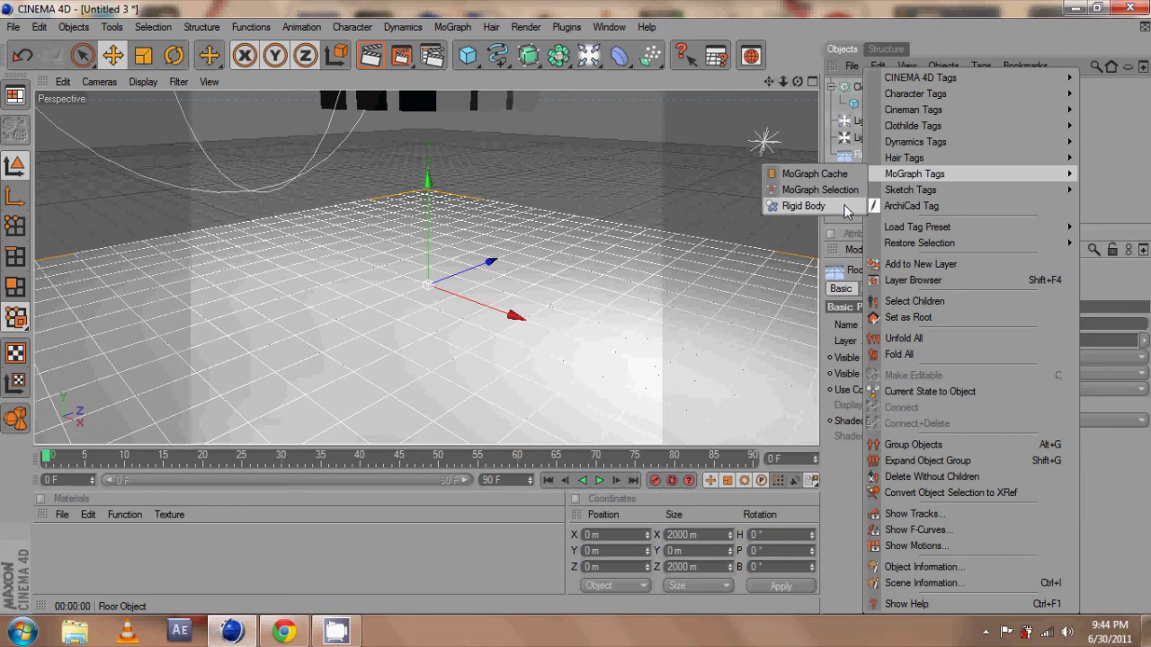
click(814, 207)
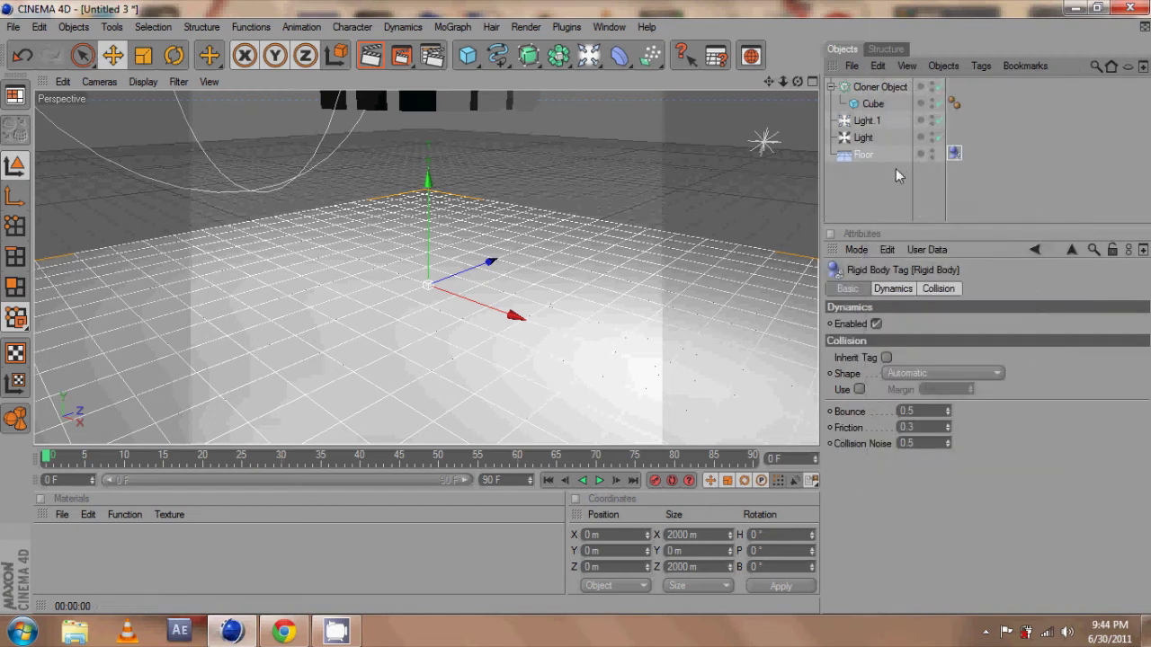
Add a MoGraph Rigid Body tag to the Cloner and play the simulation to watch the cubes fall
click(845, 89)
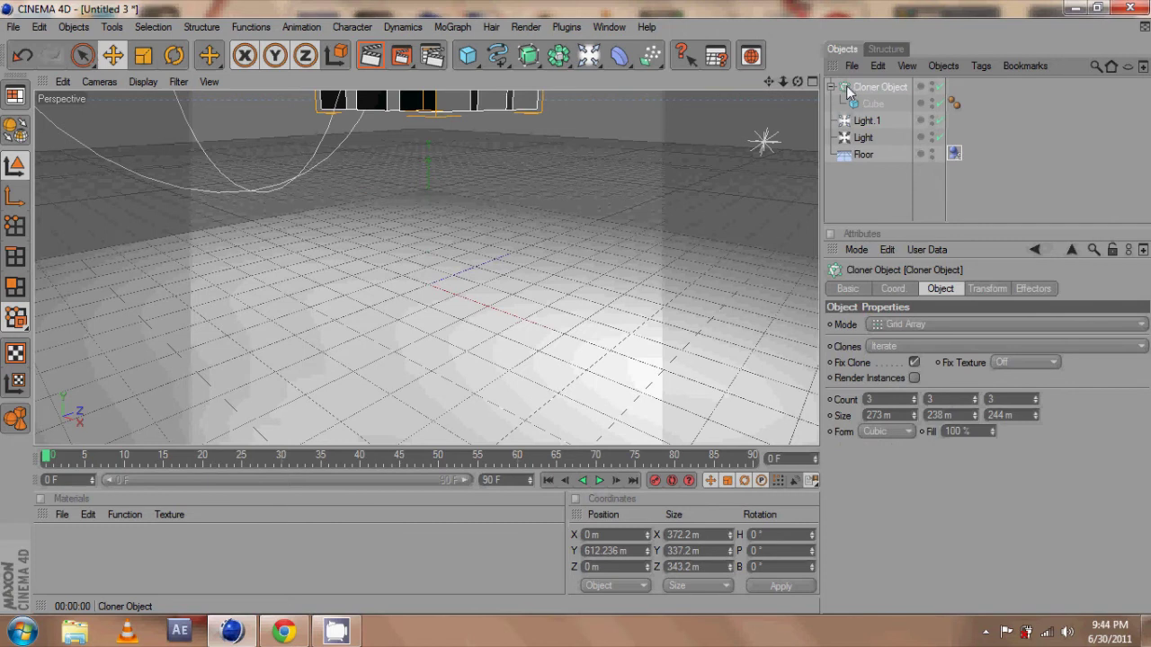
right_click(859, 86)
mouse_move(917, 174)
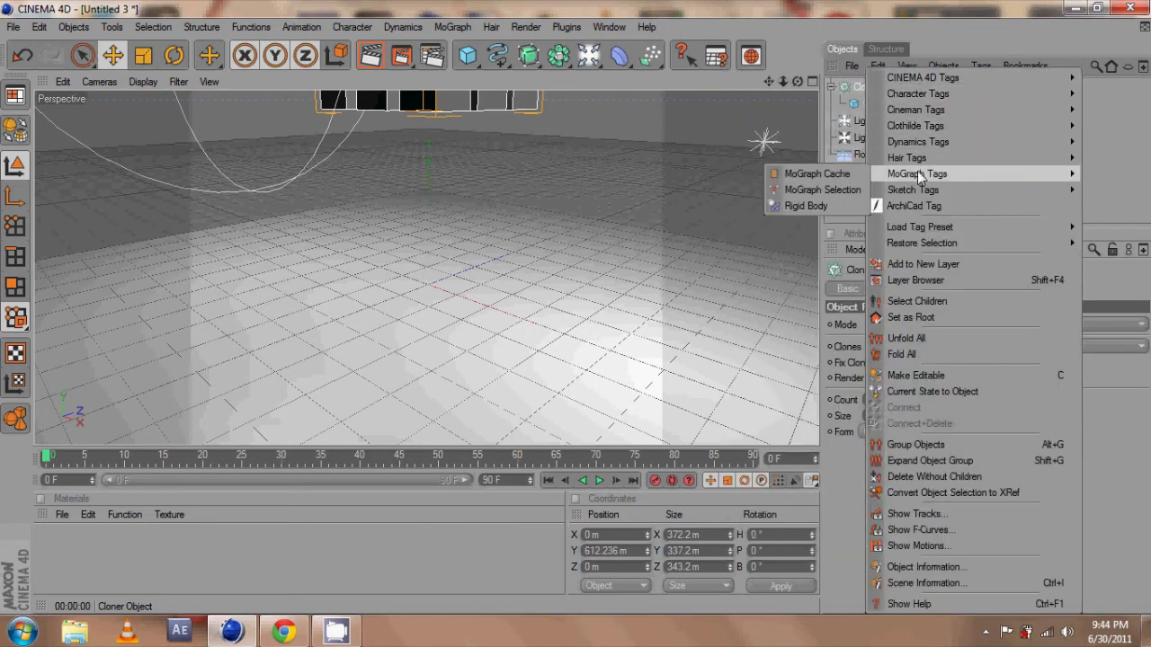
click(814, 204)
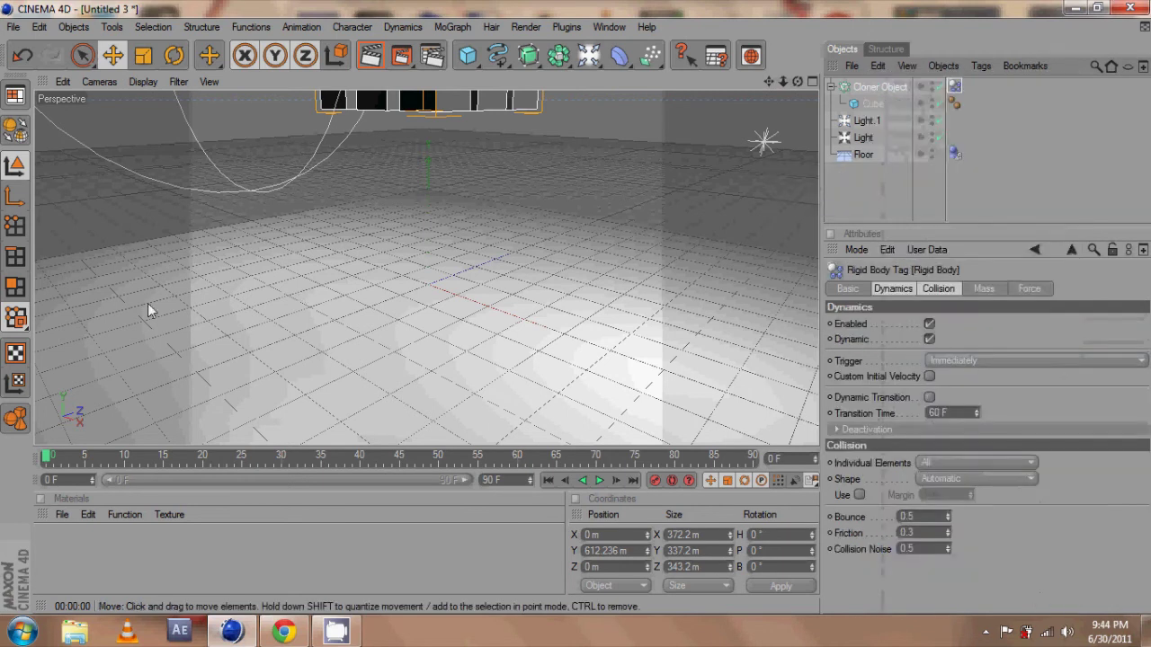
click(599, 482)
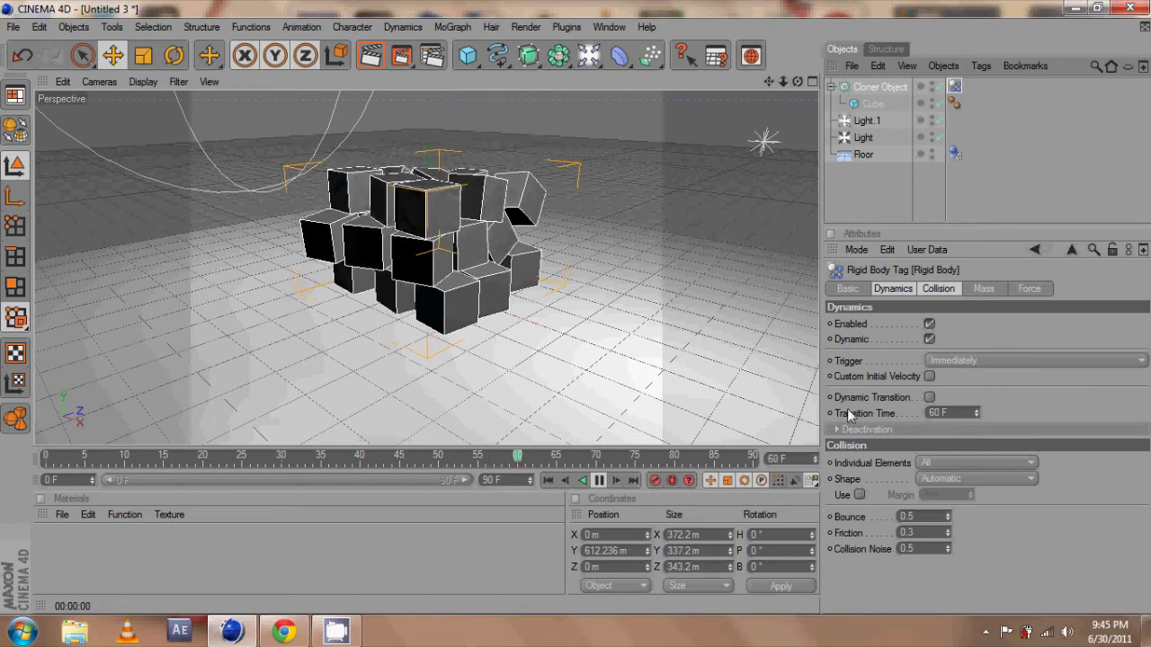
click(602, 480)
Set the Cloner's rigid body bounce to 0.8 and friction to 0.2, and replay the simulation
click(947, 514)
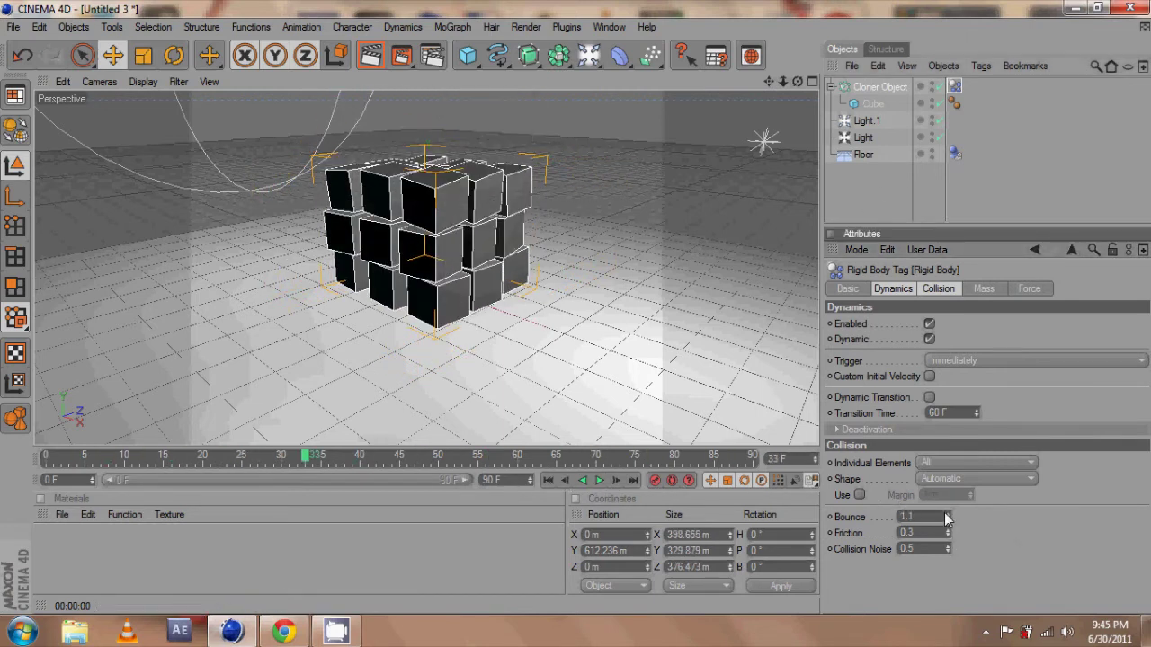
click(947, 514)
click(946, 514)
click(599, 480)
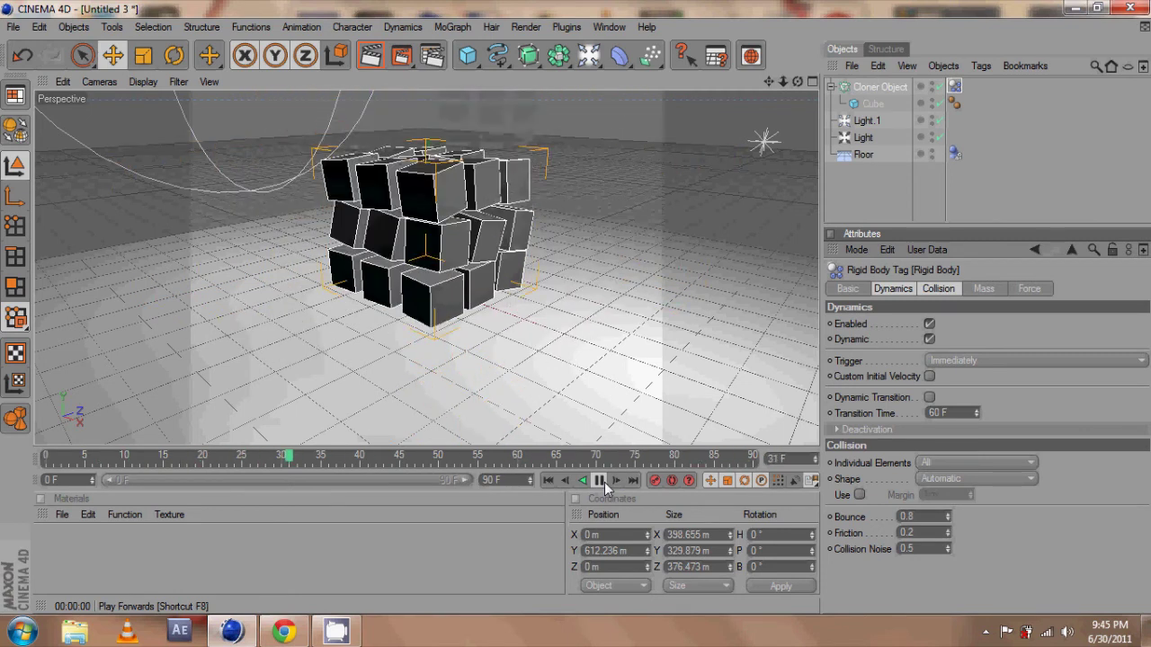
click(600, 481)
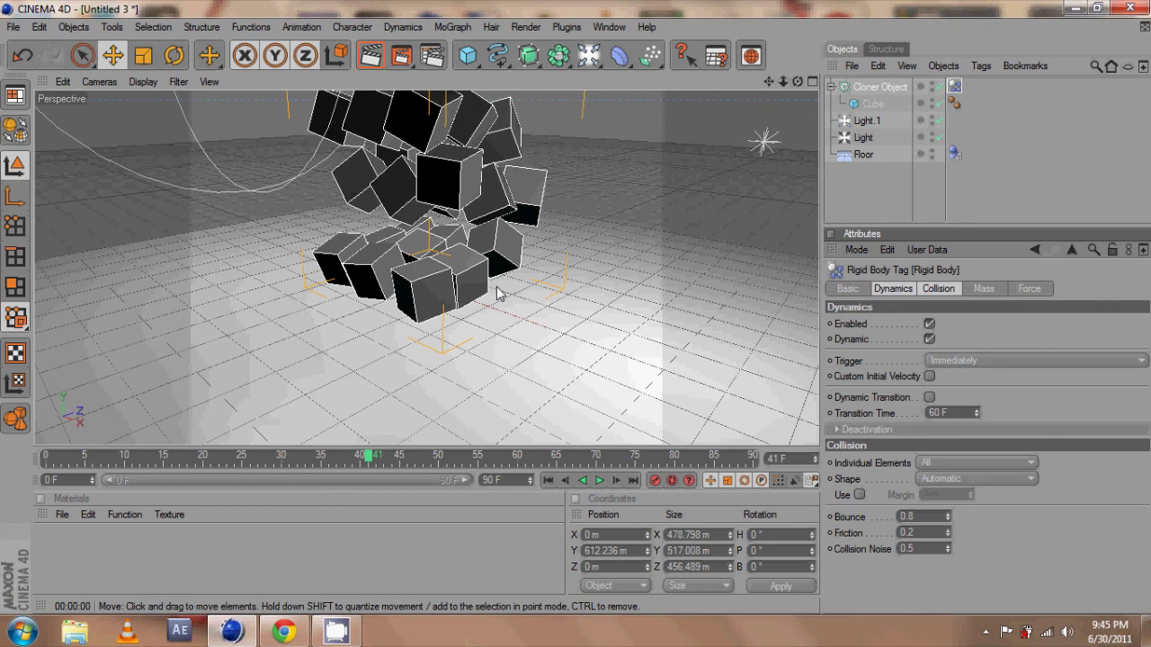